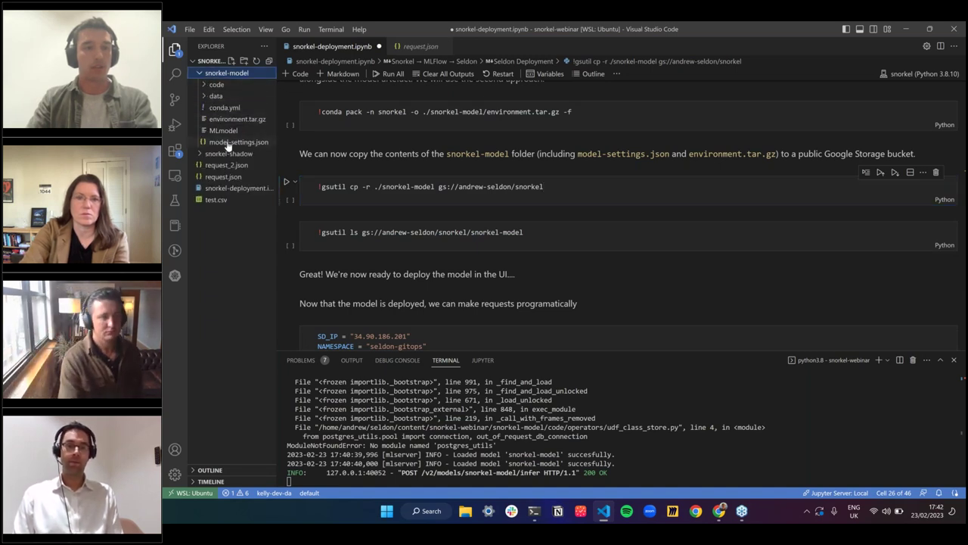
Step: Collapse the snorkel-model folder and run the notebook cell that lists the uploaded snorkel-model files in Google Storage
{"action": "left_click", "coordinate": [205, 73]}
{"action": "scroll", "coordinate": [453, 160], "scroll_direction": "down", "scroll_amount": 3}
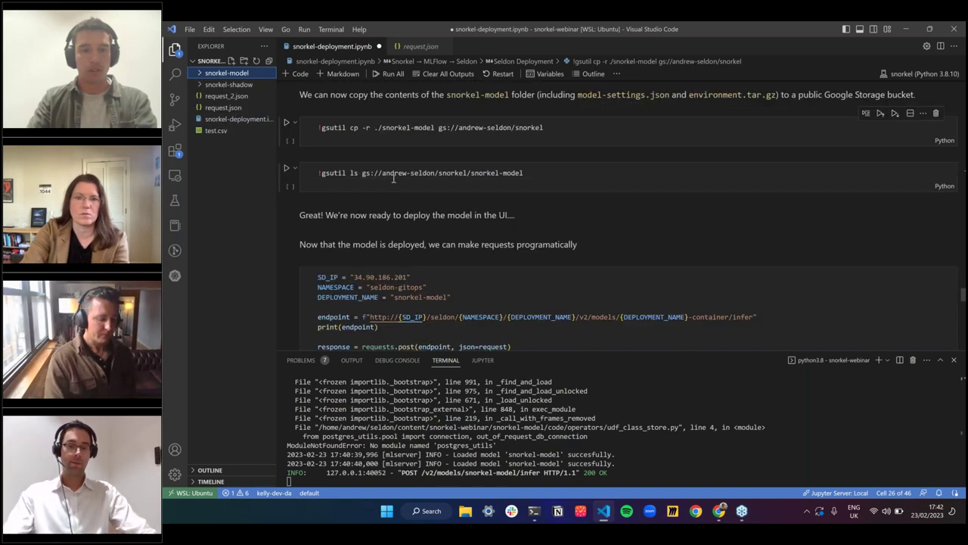
{"action": "scroll", "coordinate": [448, 168], "scroll_direction": "up", "scroll_amount": 2}
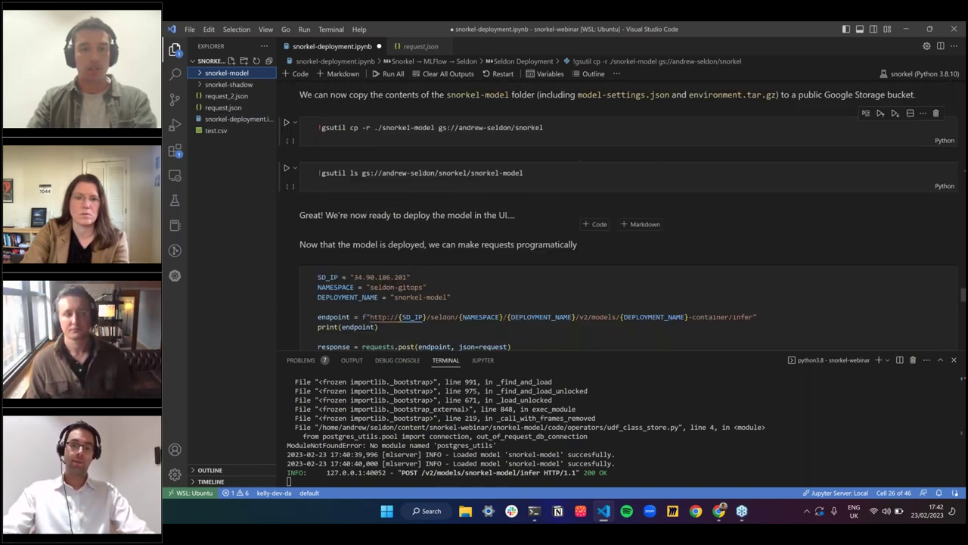
{"action": "left_click", "coordinate": [433, 178]}
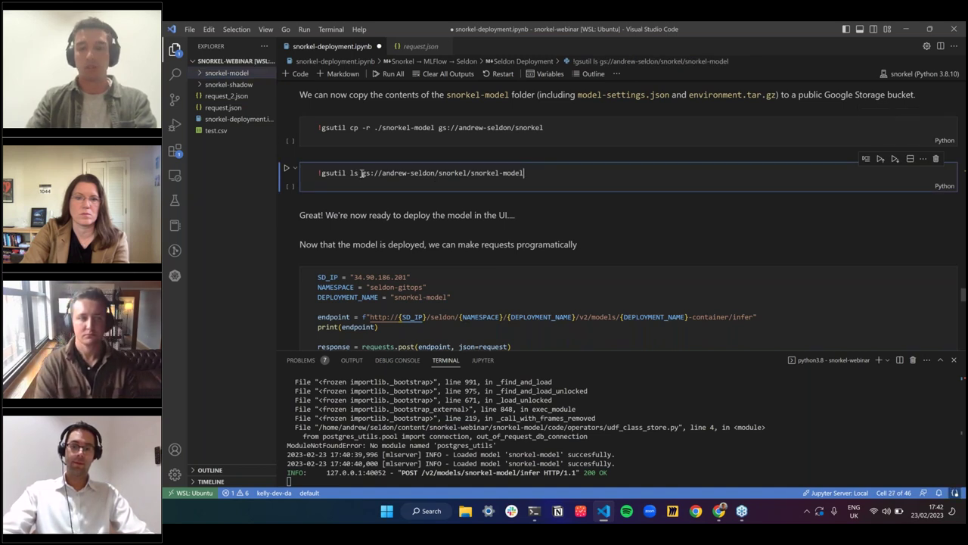
{"action": "key", "text": "shift+Return"}
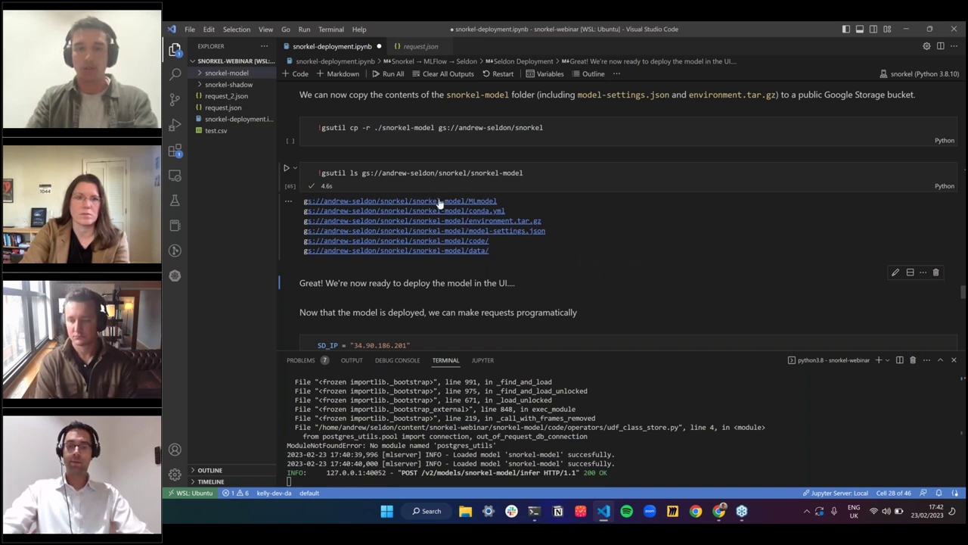
Step: Switch to Seldon Deploy in the browser and open the Predict page of the snorkel-model deployment
{"action": "key", "text": "alt+Tab"}
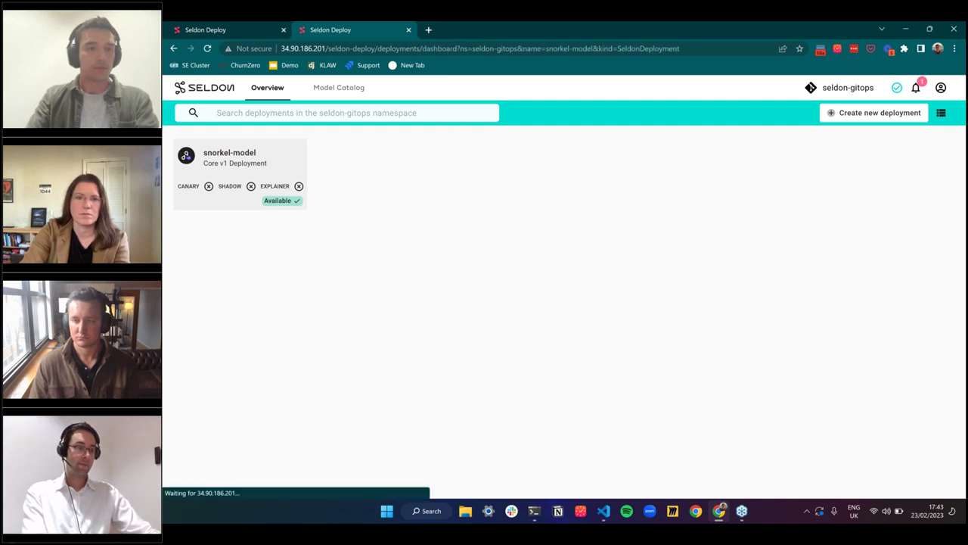
{"action": "left_click", "coordinate": [269, 173]}
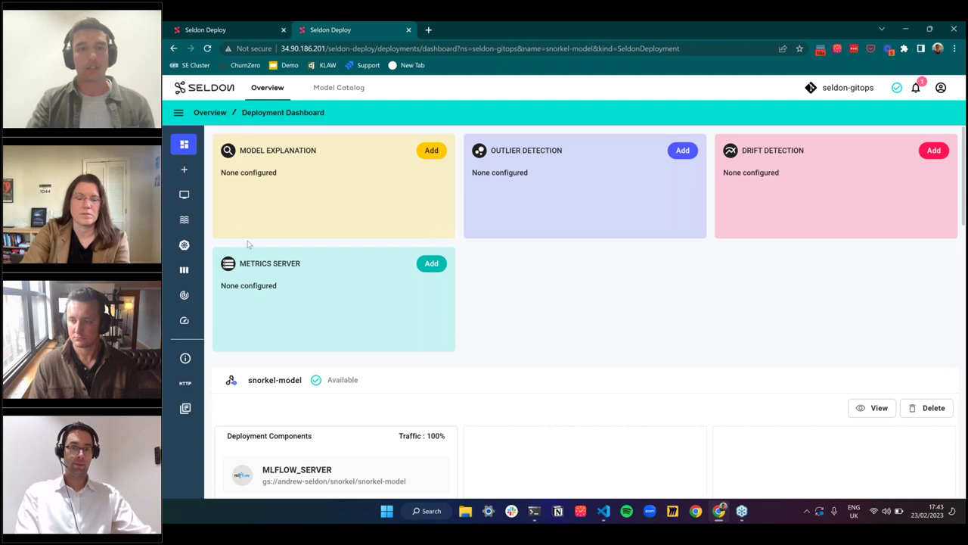
{"action": "left_click", "coordinate": [185, 171]}
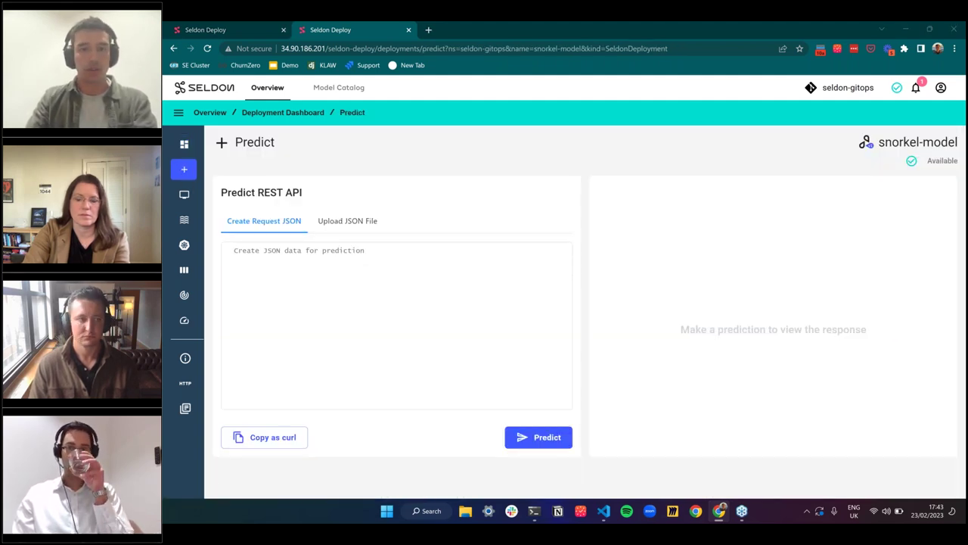
Step: Switch to Visual Studio Code and copy the entire contents of request.json
{"action": "key", "text": "alt+Tab"}
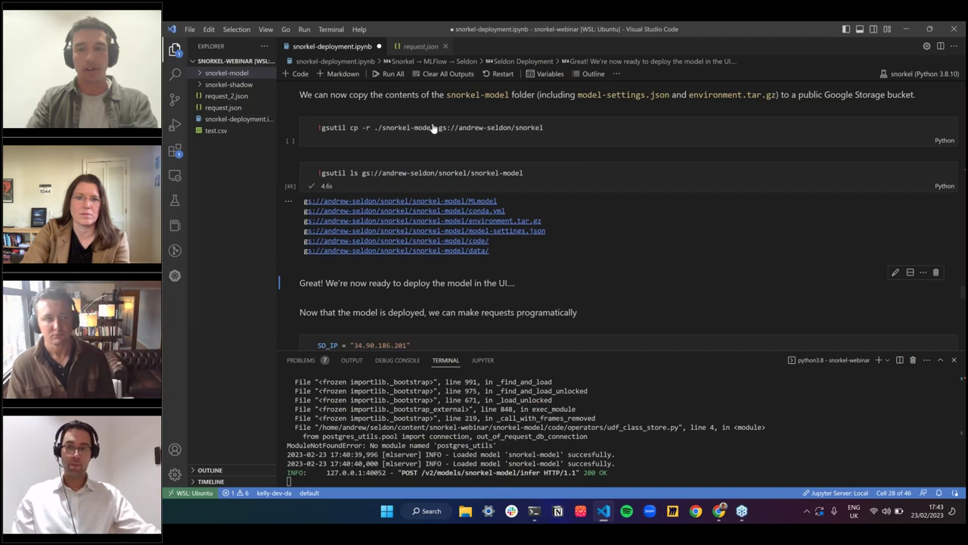
{"action": "key", "text": "ctrl+Tab"}
{"action": "key", "text": "ctrl+a"}
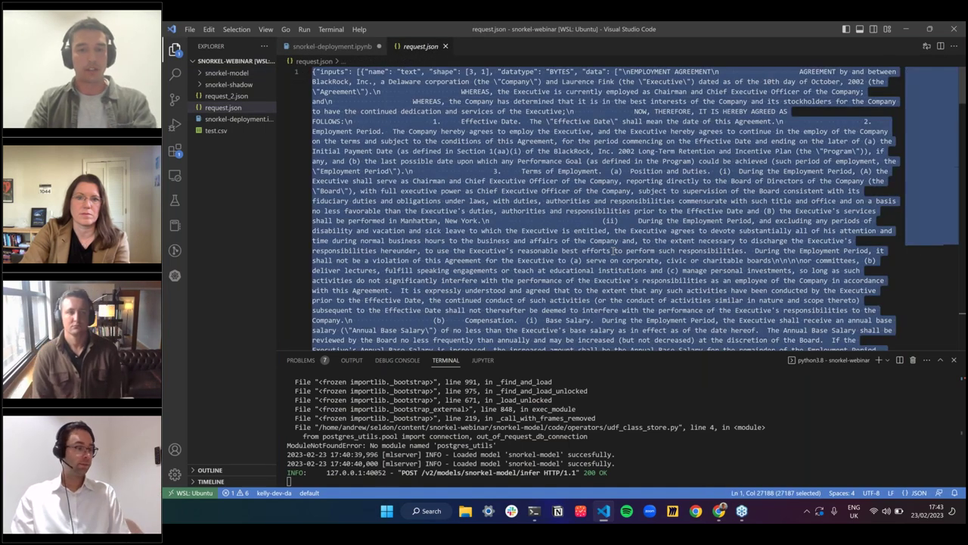
{"action": "key", "text": "ctrl+c"}
Step: Switch back to Seldon Deploy, paste the copied JSON as the request body and send it for prediction twice
{"action": "key", "text": "alt+Tab"}
{"action": "key", "text": "ctrl+v"}
{"action": "left_click", "coordinate": [540, 436]}
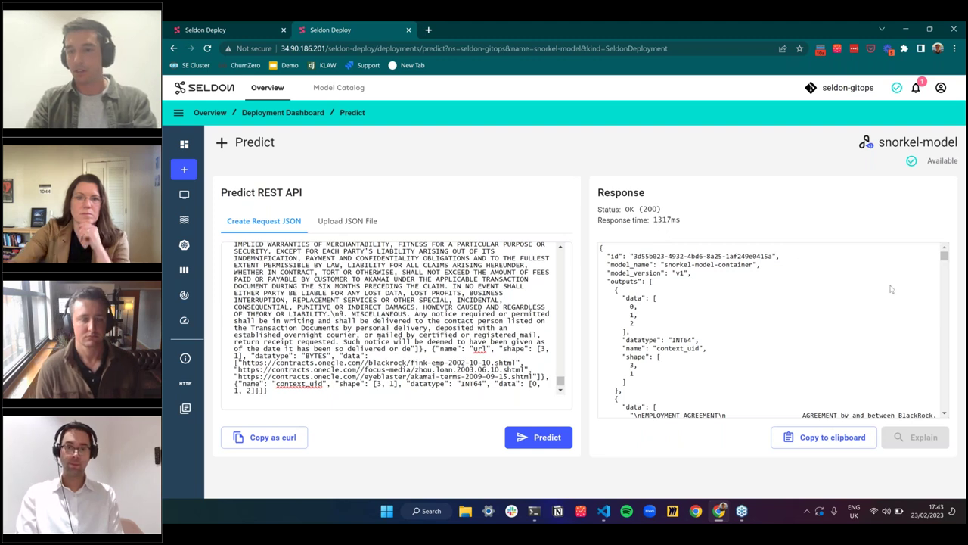
{"action": "left_click", "coordinate": [544, 441]}
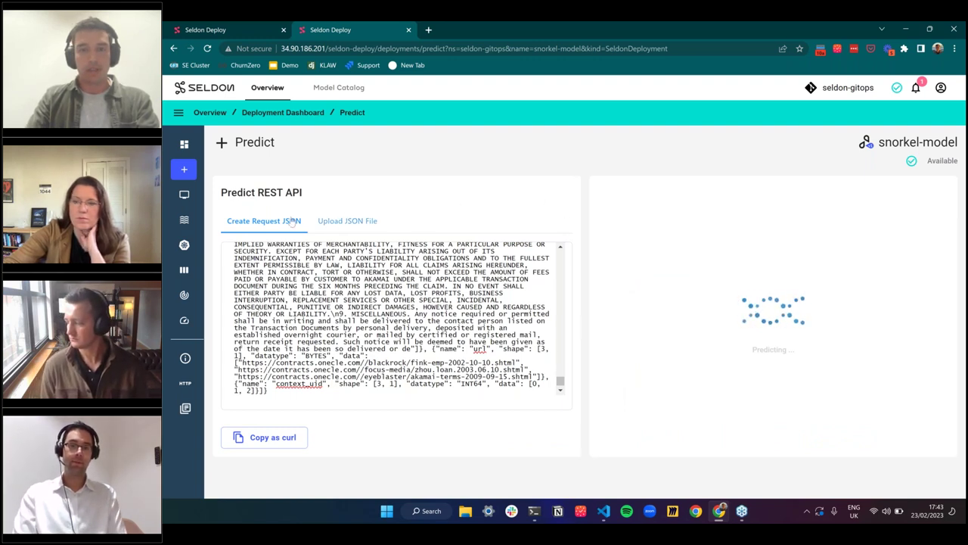
Step: From the deployment dashboard, start adding a shadow to snorkel-model and select MLflow as its runtime
{"action": "left_click", "coordinate": [189, 154]}
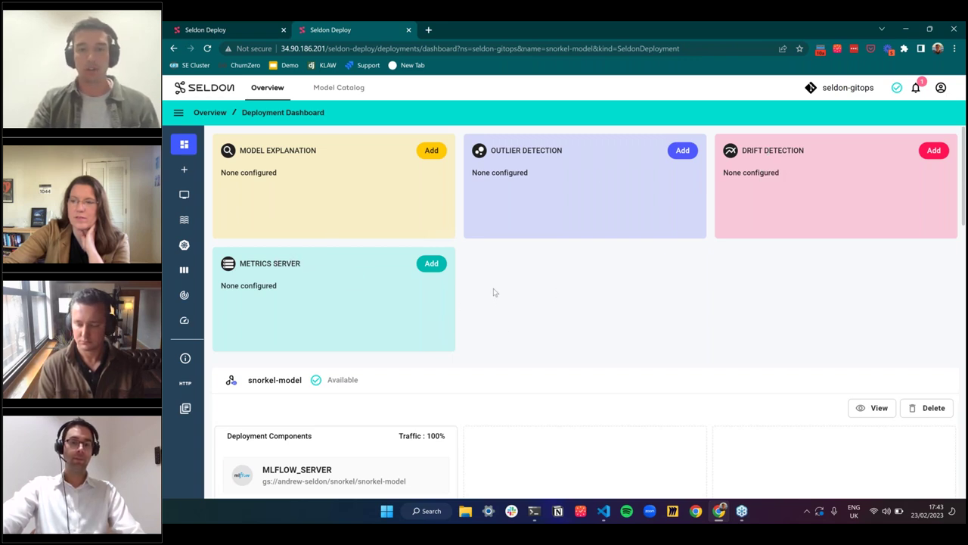
{"action": "scroll", "coordinate": [491, 292], "scroll_direction": "down", "scroll_amount": 2}
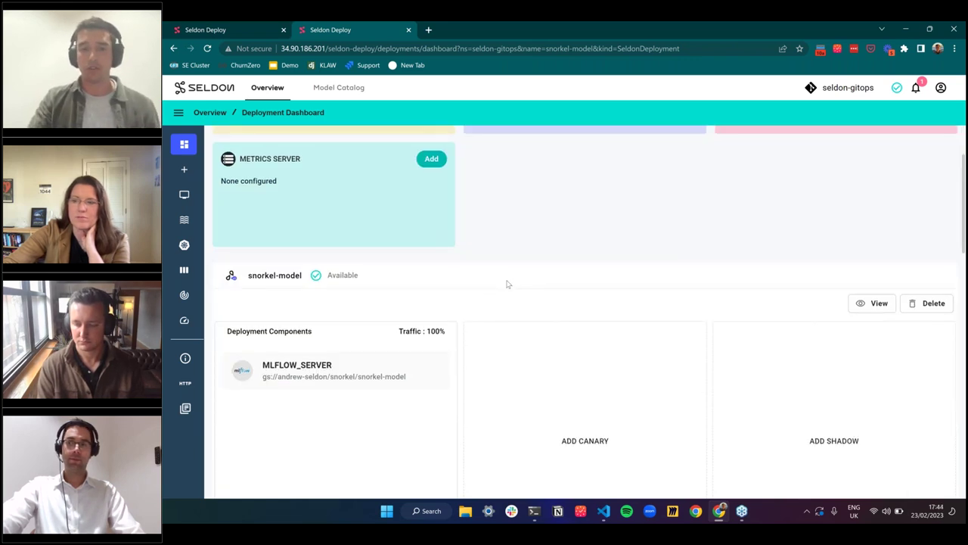
{"action": "scroll", "coordinate": [506, 283], "scroll_direction": "down", "scroll_amount": 1}
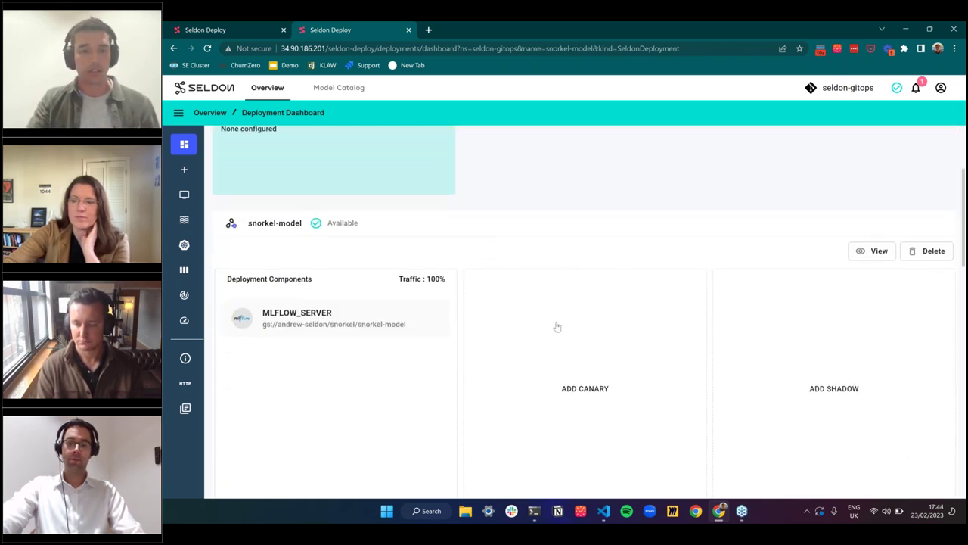
{"action": "scroll", "coordinate": [556, 327], "scroll_direction": "down", "scroll_amount": 1}
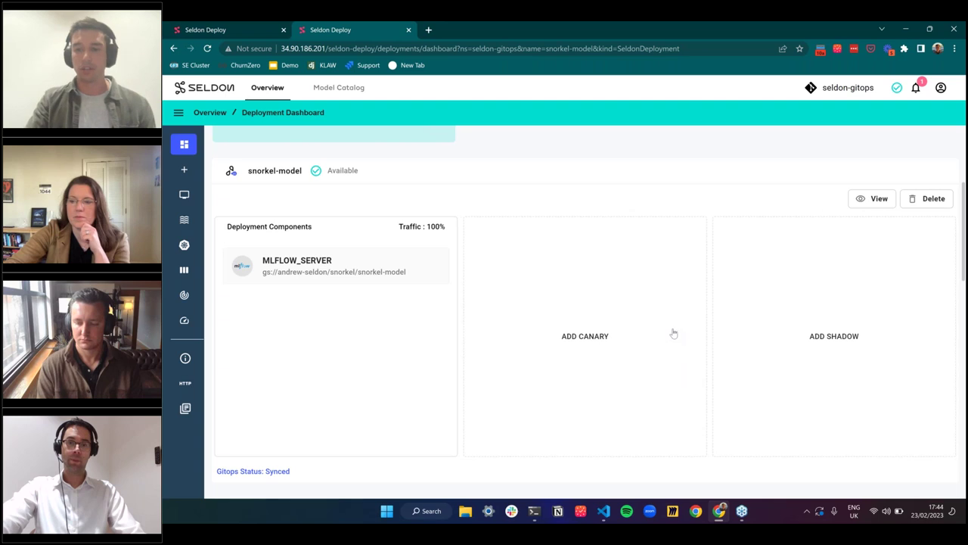
{"action": "left_click", "coordinate": [753, 338]}
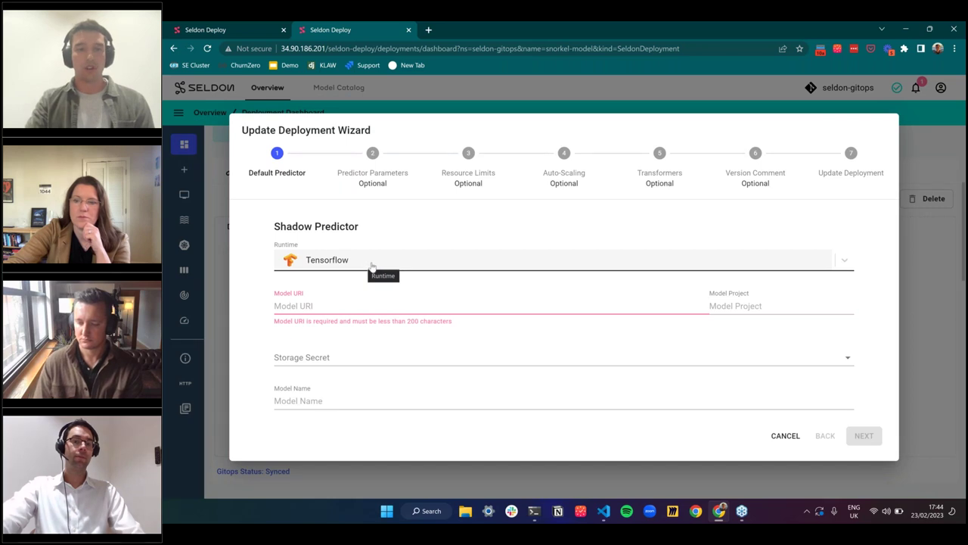
{"action": "left_click", "coordinate": [359, 265]}
{"action": "left_click", "coordinate": [352, 353]}
{"action": "left_click", "coordinate": [360, 330]}
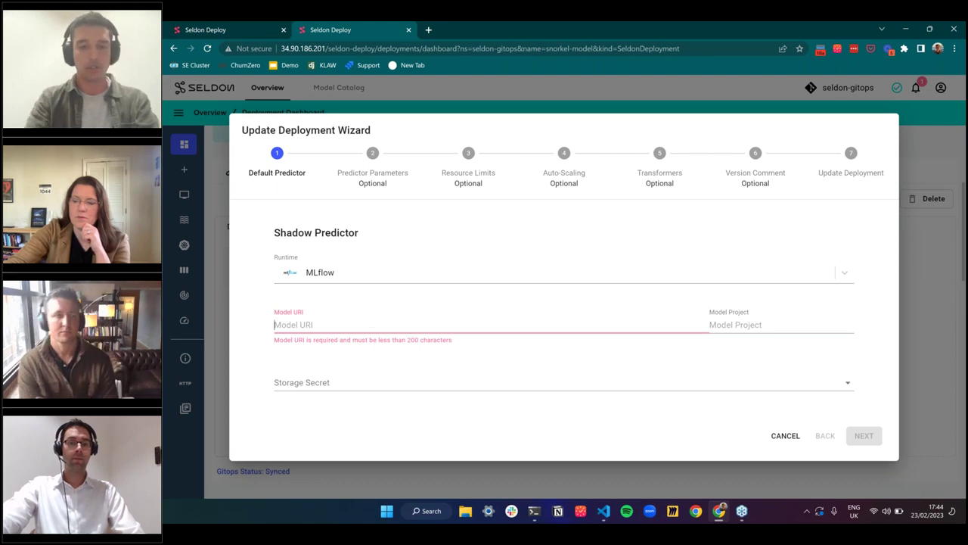
Step: Set the shadow's model URI to the snorkel/snorkel-shadow folder in the default model's storage bucket and continue
{"action": "type", "text": "gs://andrew"}
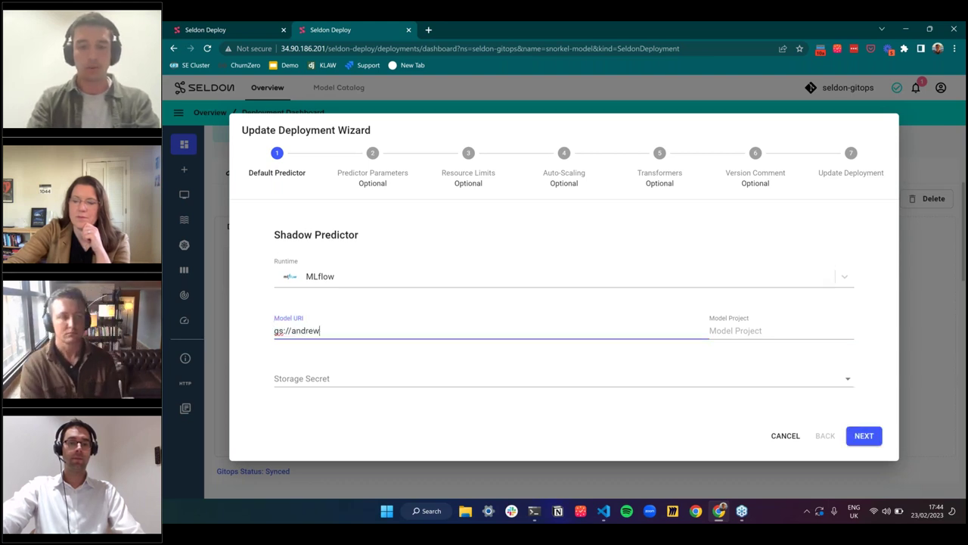
{"action": "type", "text": "-seldon"}
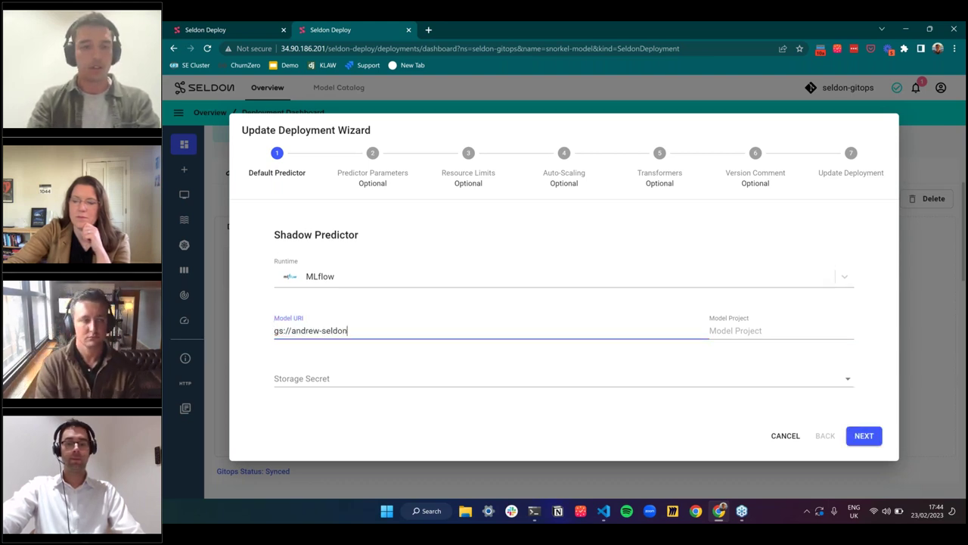
{"action": "type", "text": "/snorkel/snorke"}
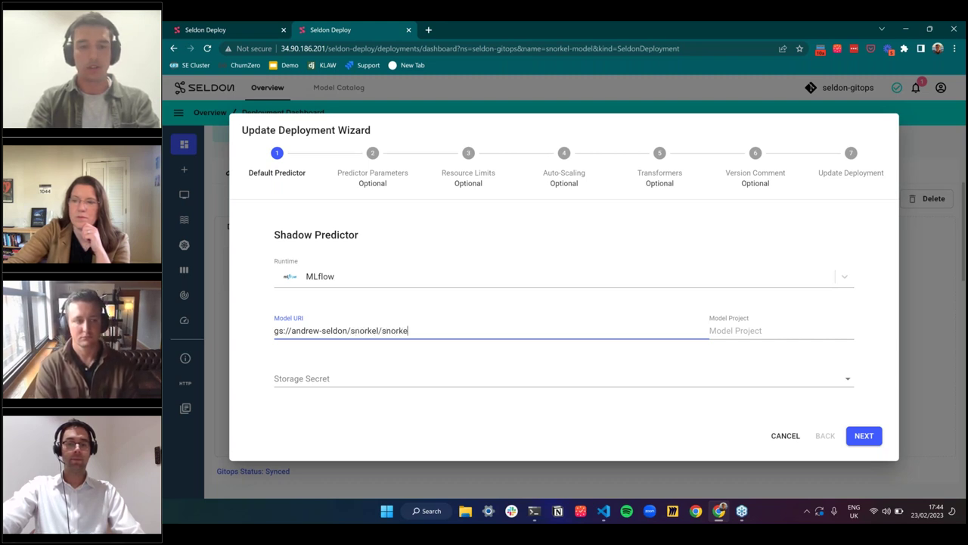
{"action": "type", "text": "l-shadow"}
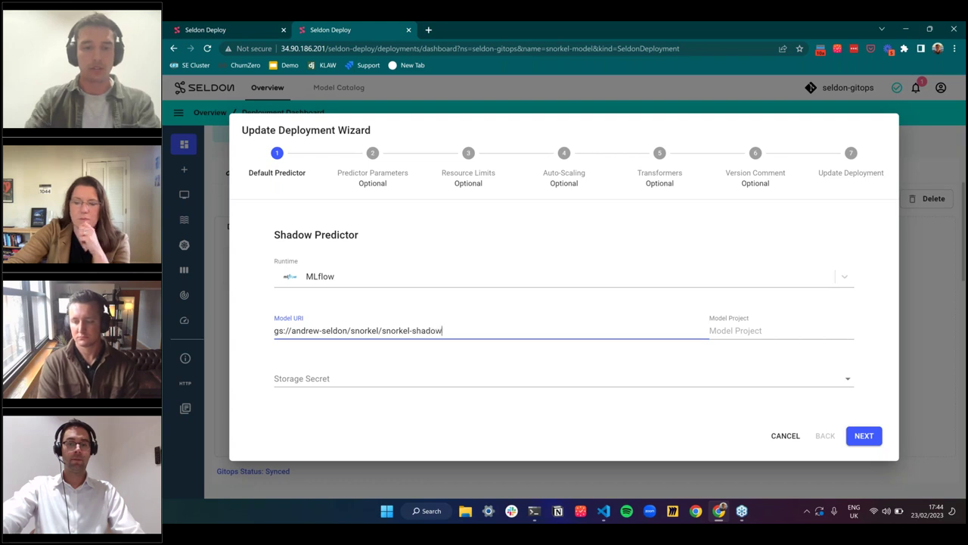
{"action": "left_click", "coordinate": [862, 439]}
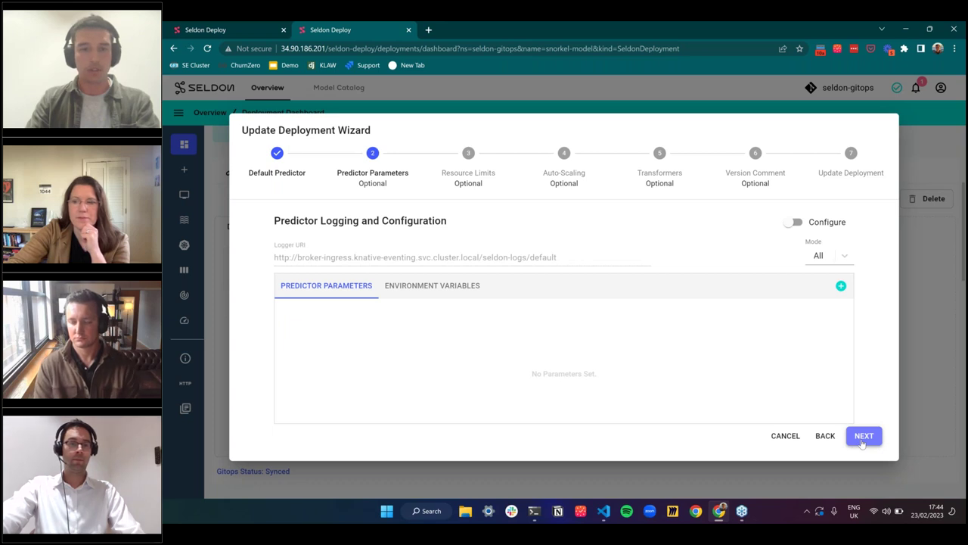
Step: Leave the predictor parameters unset and request 1 CPU and 1Gi of memory for the shadow predictor
{"action": "left_click", "coordinate": [862, 437]}
{"action": "double_click", "coordinate": [289, 301]}
{"action": "type", "text": "1"}
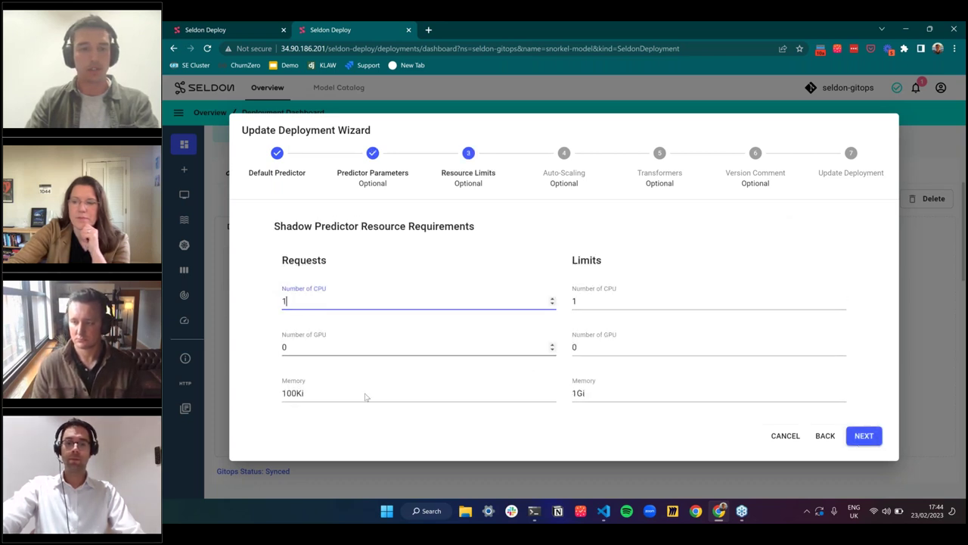
{"action": "left_click_drag", "start_coordinate": [311, 396], "coordinate": [274, 401]}
{"action": "type", "text": "1Gi"}
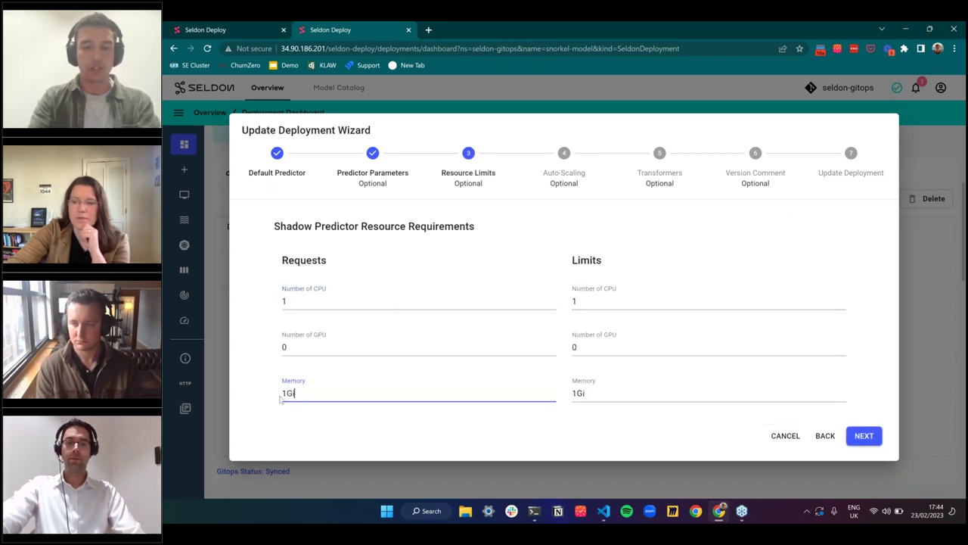
Step: Accept the remaining optional wizard settings and launch the deployment update with the shadow model
{"action": "left_click", "coordinate": [869, 436]}
{"action": "left_click", "coordinate": [869, 436]}
{"action": "left_click", "coordinate": [870, 436]}
{"action": "left_click", "coordinate": [870, 436]}
{"action": "left_click", "coordinate": [877, 437]}
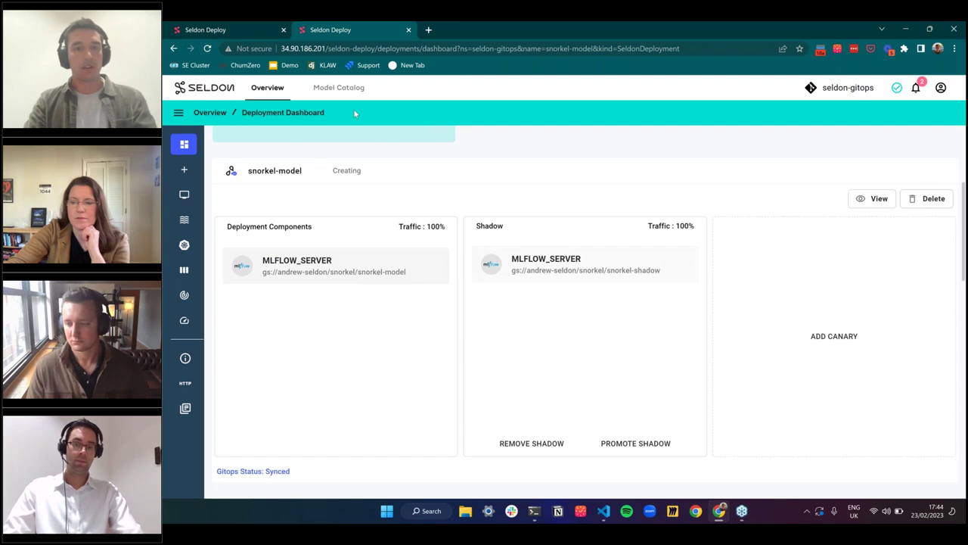
Step: View the registered models in the Model Catalog and return to the snorkel-model deployment dashboard
{"action": "left_click", "coordinate": [338, 87]}
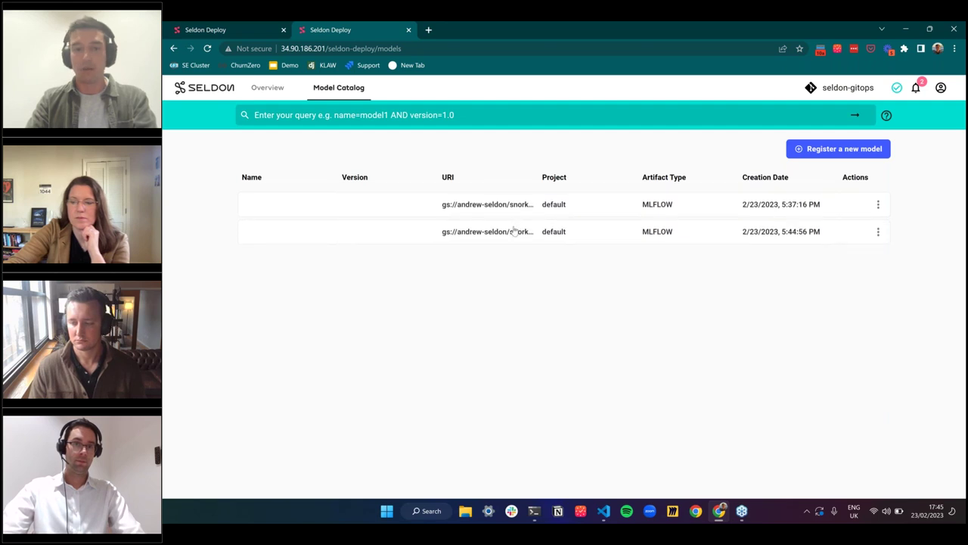
{"action": "left_click", "coordinate": [268, 88]}
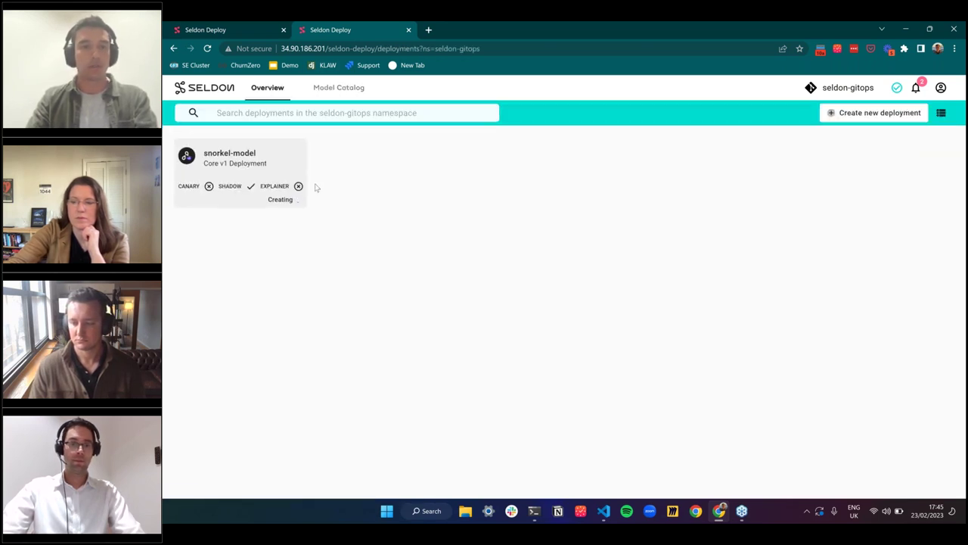
{"action": "left_click", "coordinate": [253, 167]}
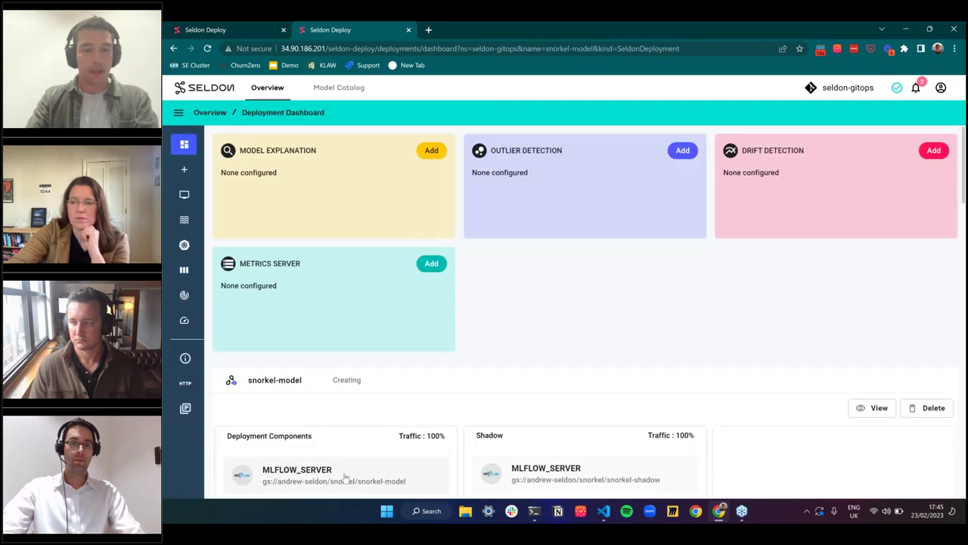
Step: Open the default model's metadata for editing and add an author tag holding the author's name
{"action": "left_click", "coordinate": [342, 474]}
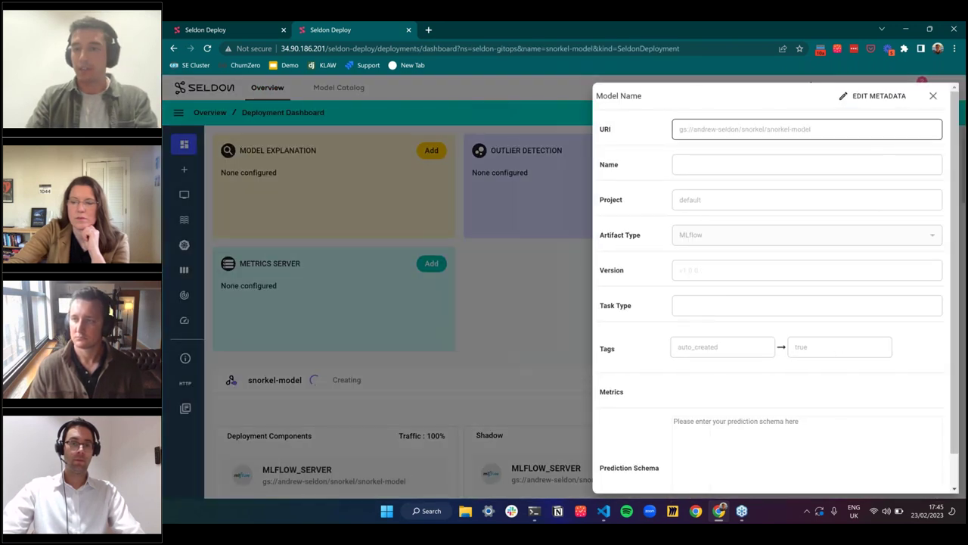
{"action": "left_click", "coordinate": [875, 96]}
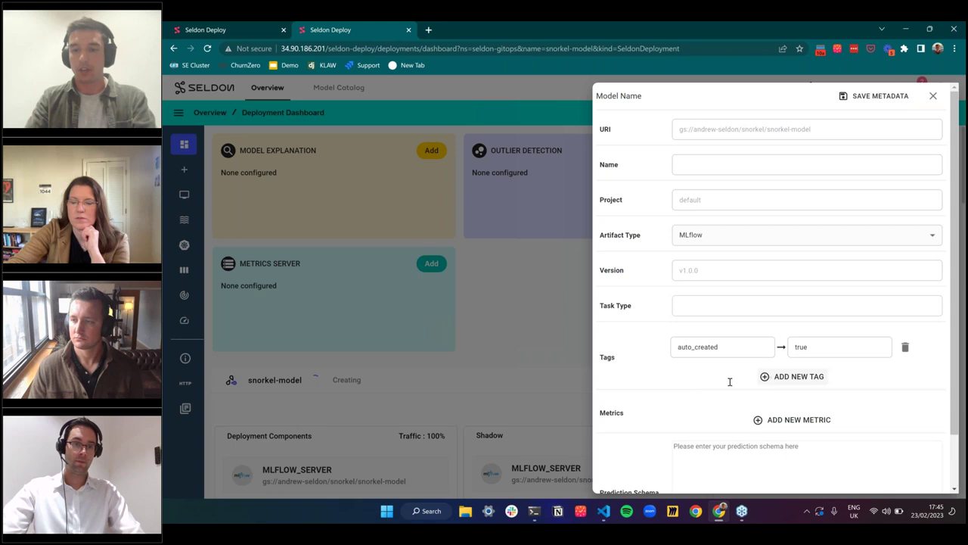
{"action": "left_click", "coordinate": [794, 376]}
{"action": "type", "text": "author"}
{"action": "key", "text": "Tab"}
{"action": "type", "text": "algis"}
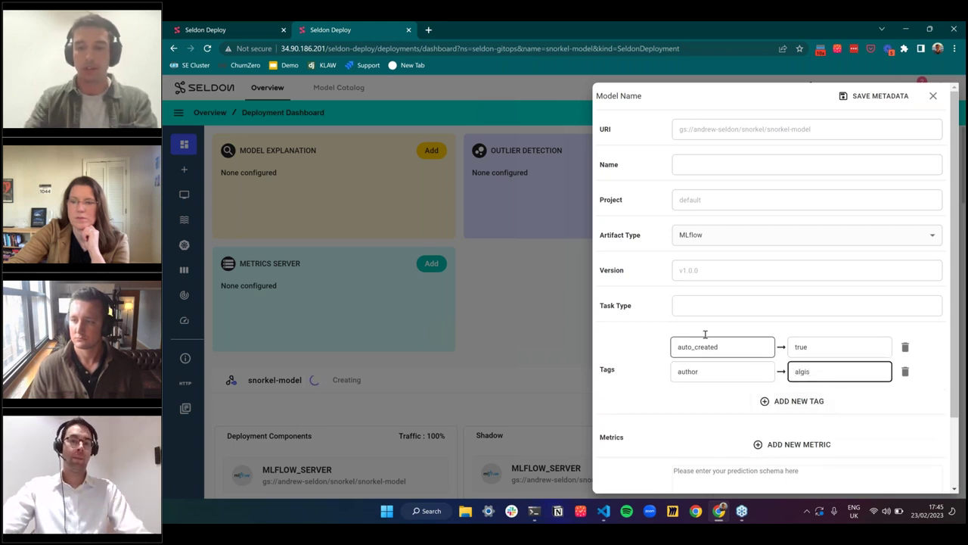
Step: Add an f1 metric of 0.9 to the metadata and set the model's name to "snorkel default"
{"action": "left_click", "coordinate": [760, 445]}
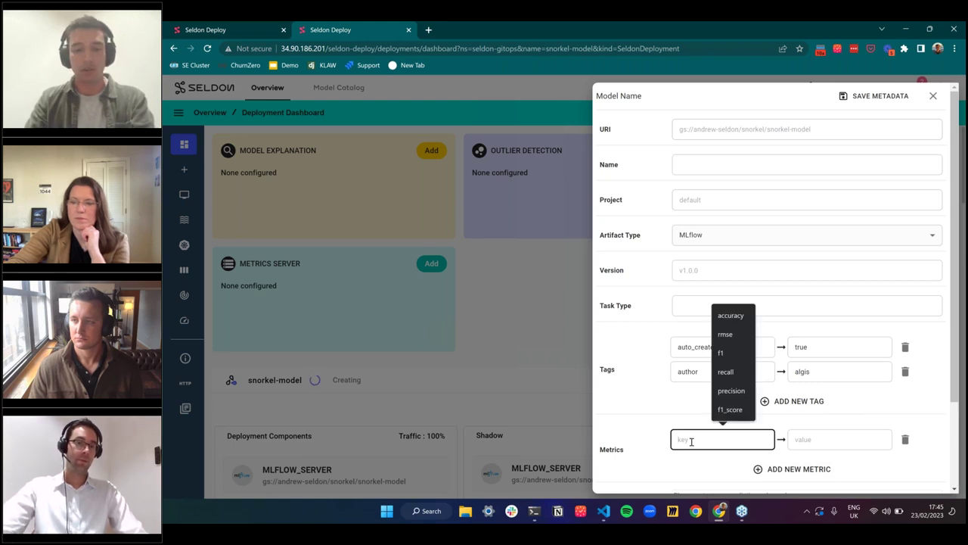
{"action": "type", "text": "f1"}
{"action": "key", "text": "Tab"}
{"action": "type", "text": "0.9"}
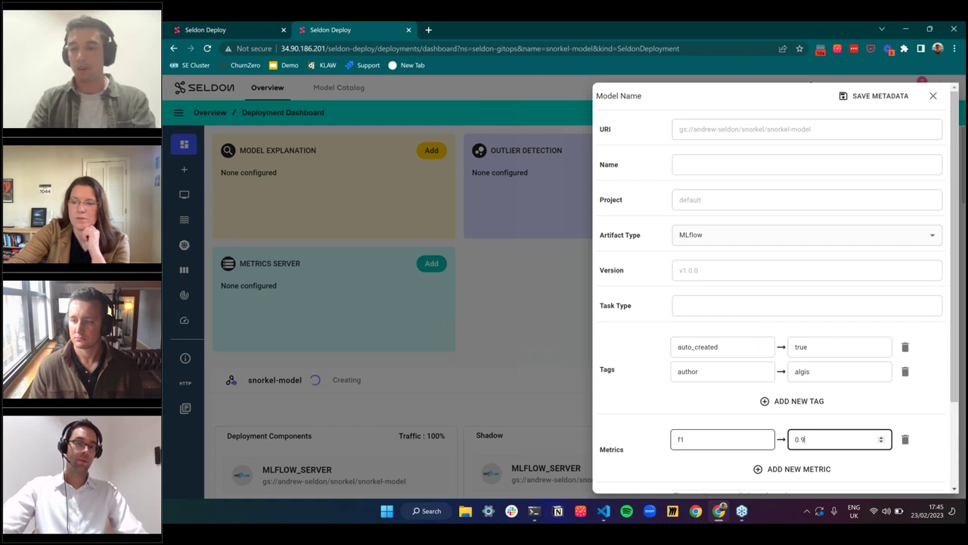
{"action": "left_click", "coordinate": [722, 166]}
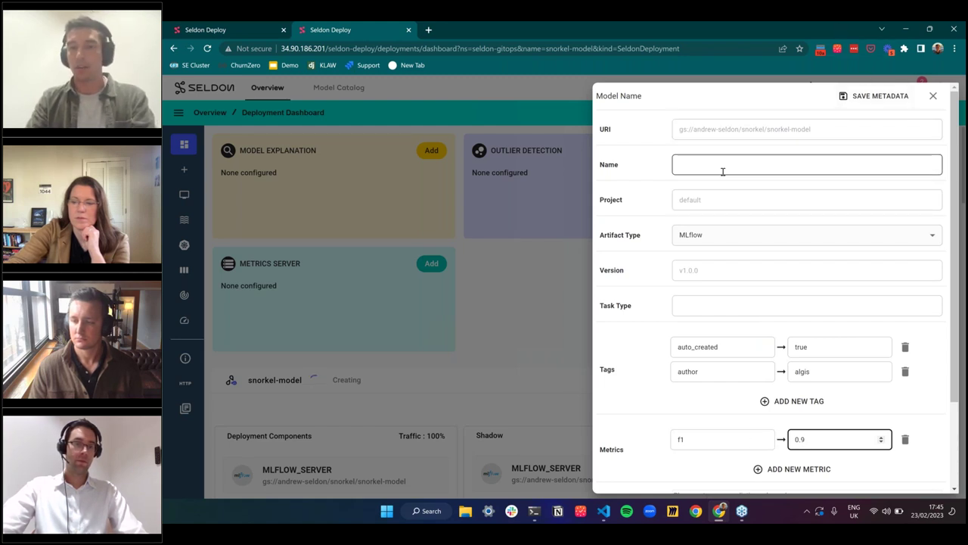
{"action": "type", "text": "snorkel default"}
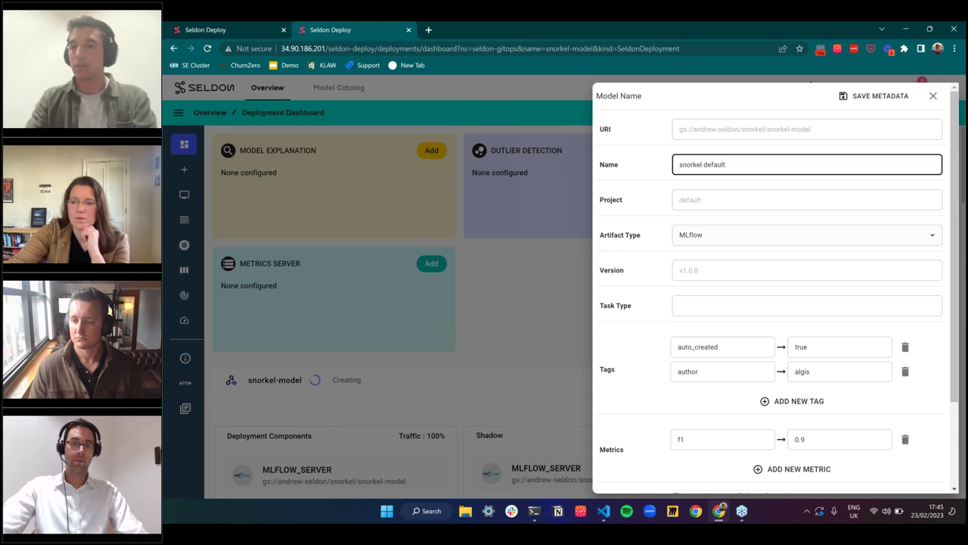
Step: Save the default model's edited metadata and close the metadata details
{"action": "left_click", "coordinate": [874, 97]}
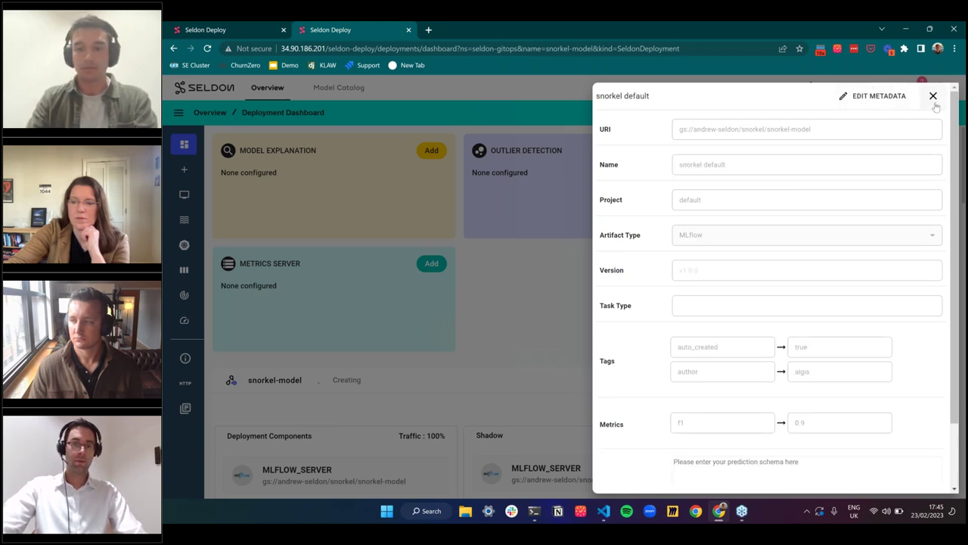
{"action": "left_click", "coordinate": [514, 345]}
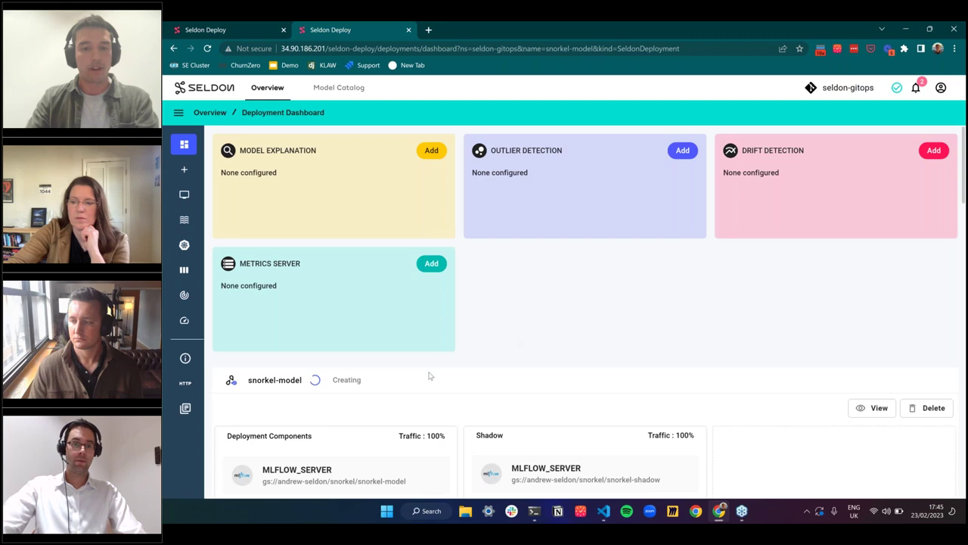
Step: Examine the snorkel-model dashboard's request, live latency and resource monitors for the default and shadow containers
{"action": "scroll", "coordinate": [428, 376], "scroll_direction": "down", "scroll_amount": 4}
{"action": "scroll", "coordinate": [413, 358], "scroll_direction": "down", "scroll_amount": 5}
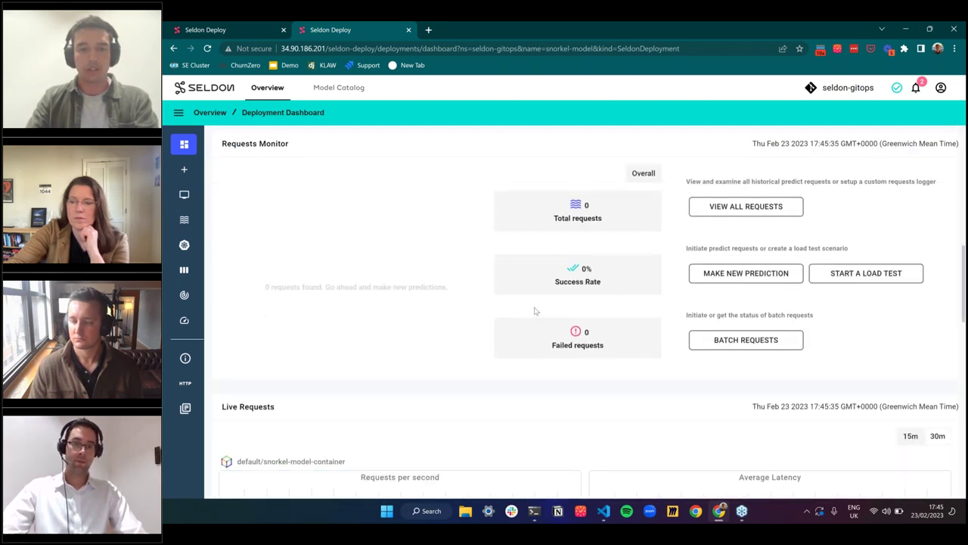
{"action": "scroll", "coordinate": [537, 313], "scroll_direction": "down", "scroll_amount": 6}
{"action": "scroll", "coordinate": [539, 318], "scroll_direction": "up", "scroll_amount": 2}
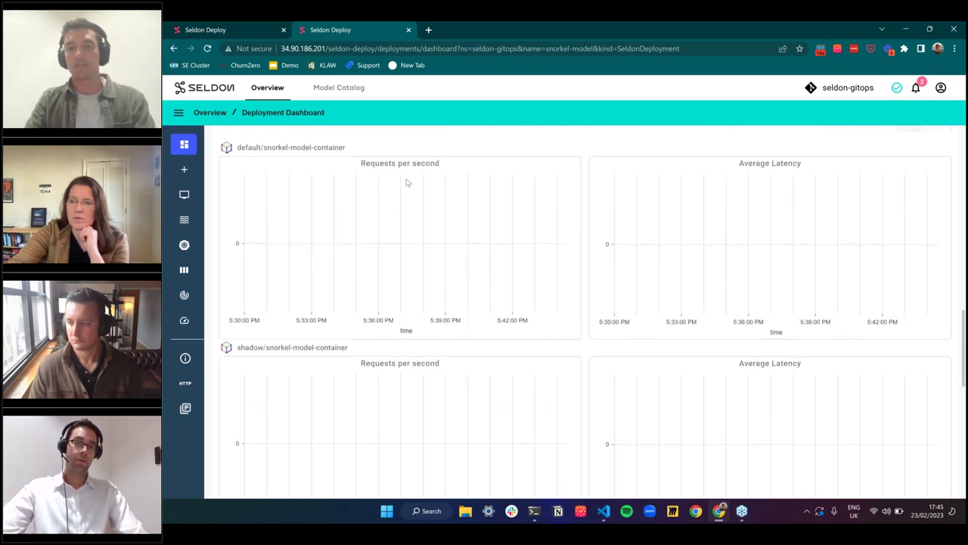
{"action": "scroll", "coordinate": [390, 244], "scroll_direction": "down", "scroll_amount": 5}
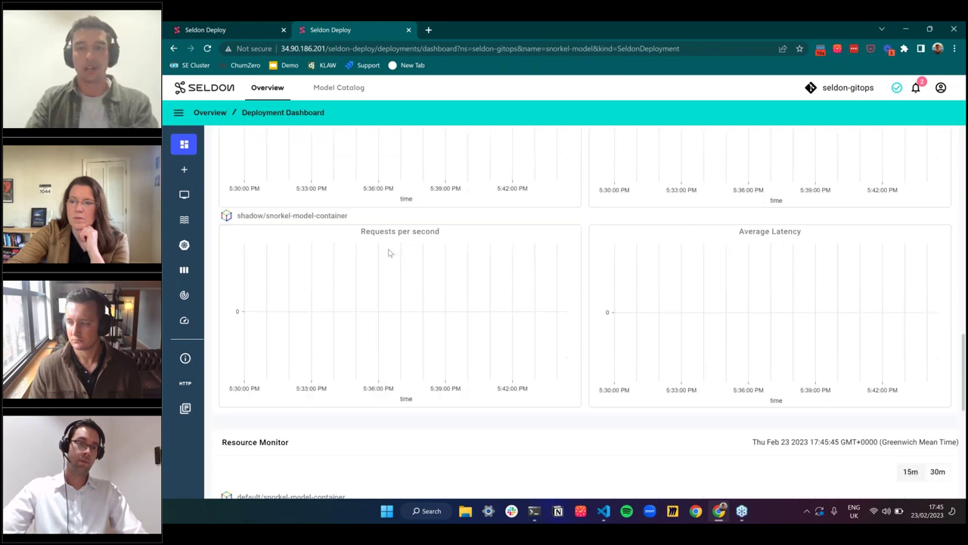
{"action": "scroll", "coordinate": [401, 223], "scroll_direction": "down", "scroll_amount": 2}
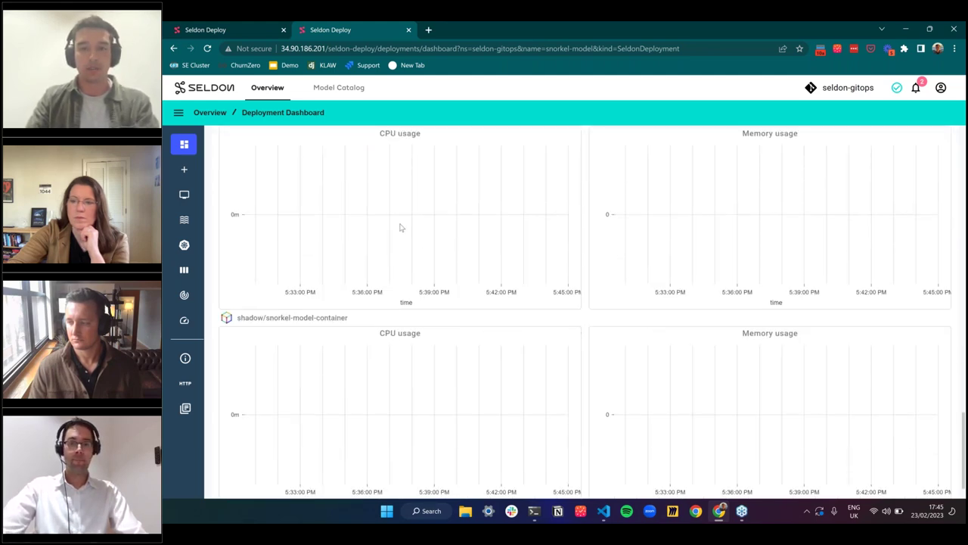
{"action": "scroll", "coordinate": [512, 330], "scroll_direction": "up", "scroll_amount": 15}
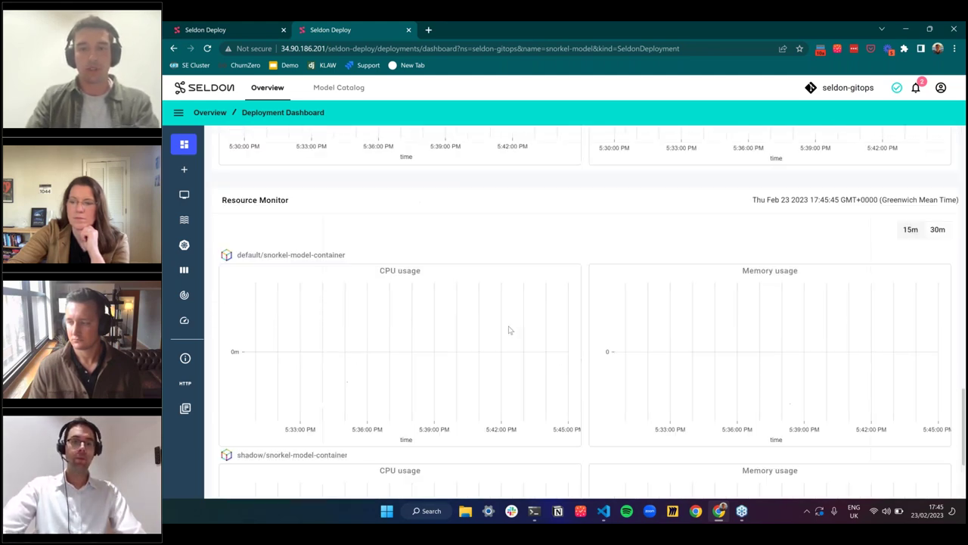
{"action": "scroll", "coordinate": [501, 327], "scroll_direction": "up", "scroll_amount": 4}
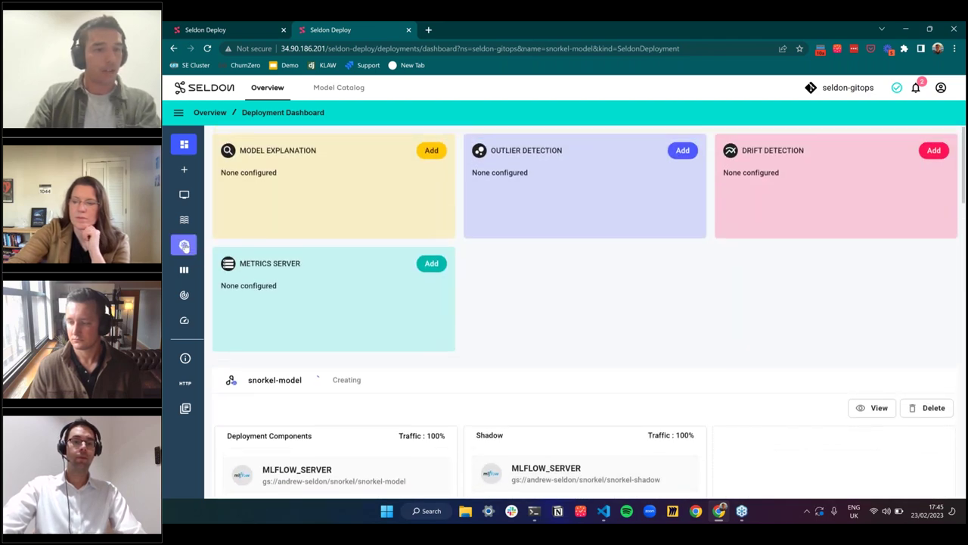
Step: View the deployment's Kubernetes pods and read the default pod's log for the snorkel-model-container-model-initializer container
{"action": "left_click", "coordinate": [185, 247]}
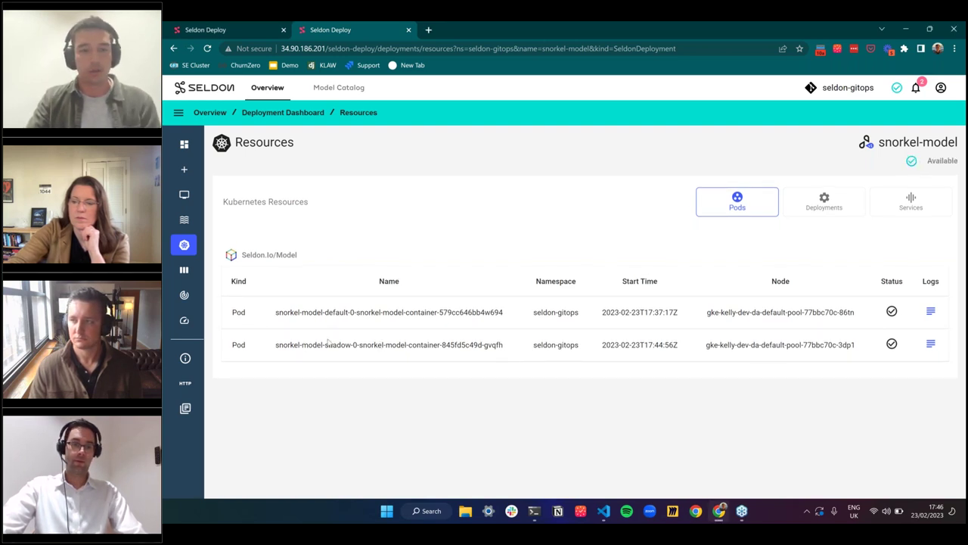
{"action": "left_click", "coordinate": [926, 314]}
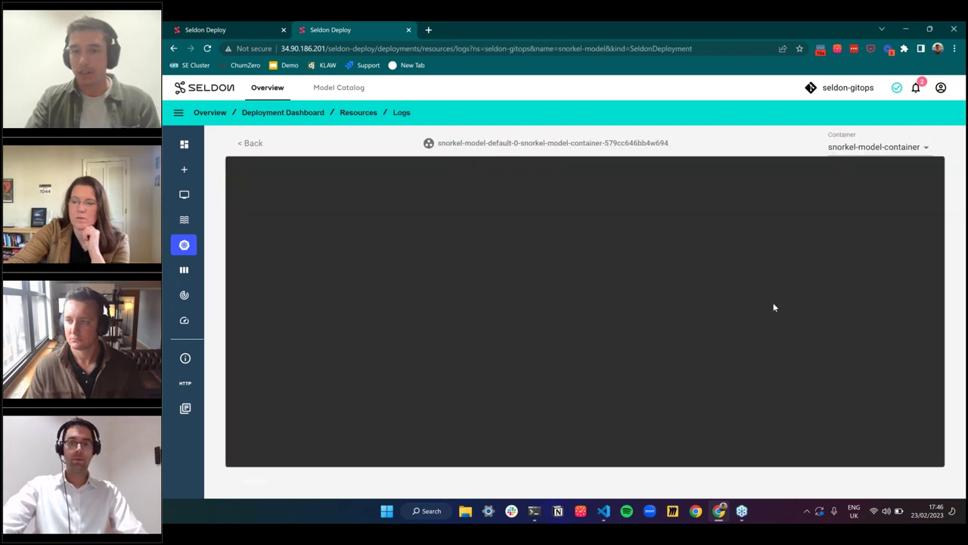
{"action": "left_click", "coordinate": [874, 149]}
{"action": "left_click", "coordinate": [870, 209]}
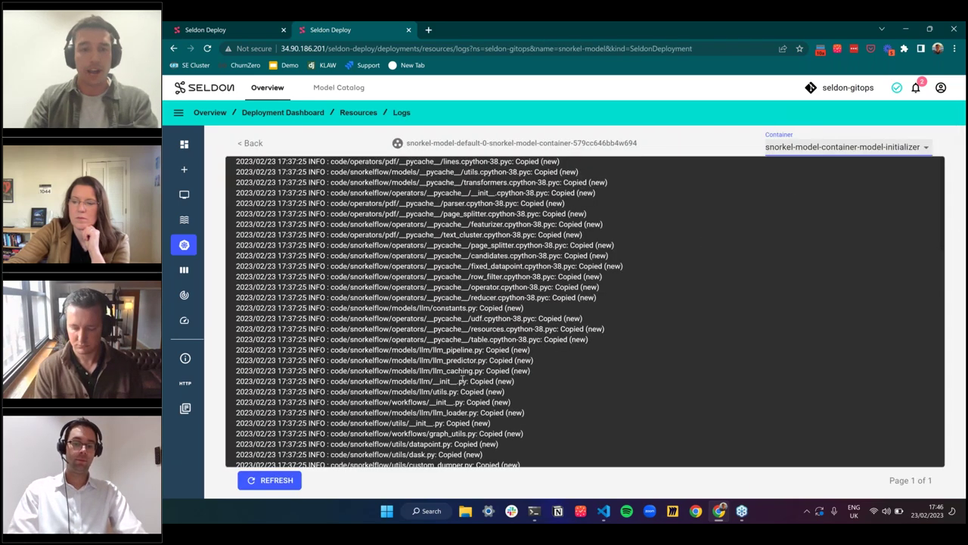
{"action": "scroll", "coordinate": [461, 378], "scroll_direction": "down", "scroll_amount": 3}
{"action": "scroll", "coordinate": [431, 325], "scroll_direction": "up", "scroll_amount": 3}
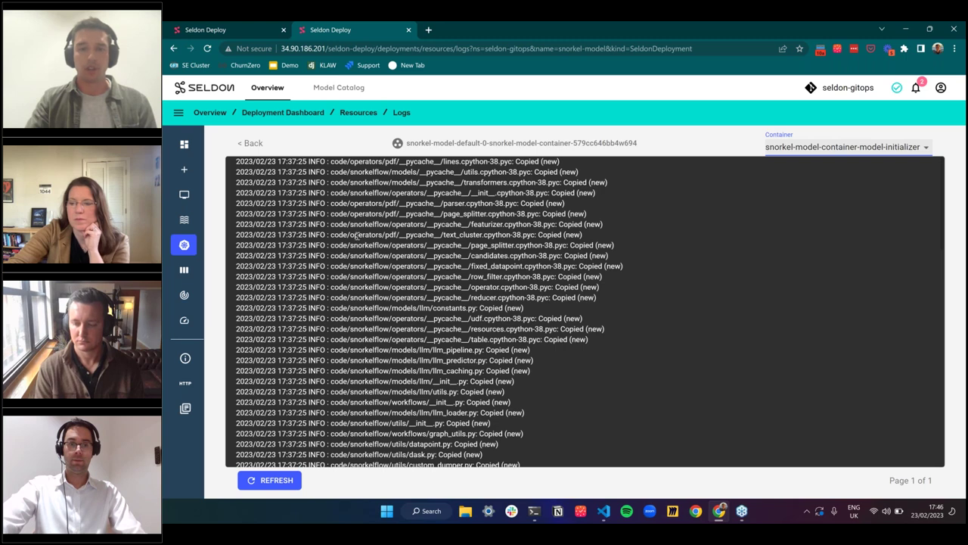
{"action": "scroll", "coordinate": [356, 240], "scroll_direction": "down", "scroll_amount": 1}
{"action": "scroll", "coordinate": [355, 241], "scroll_direction": "down", "scroll_amount": 10}
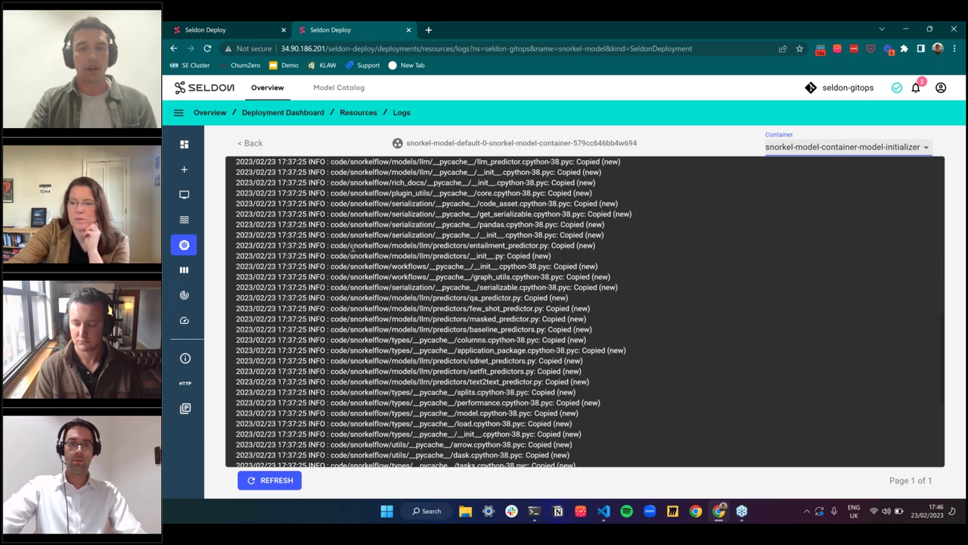
Step: Switch the default pod's log to the snorkel-model-container container and read through its entries
{"action": "left_click", "coordinate": [905, 150]}
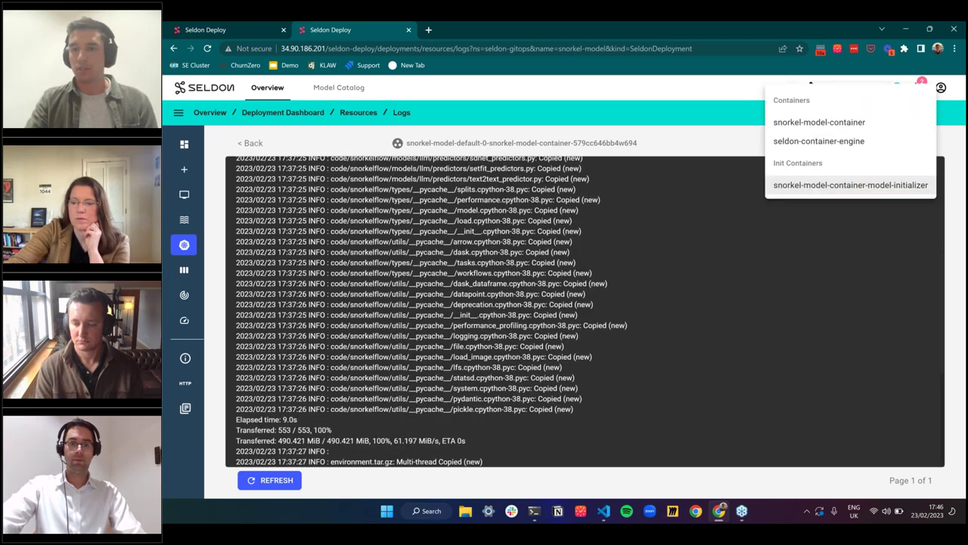
{"action": "left_click", "coordinate": [831, 123]}
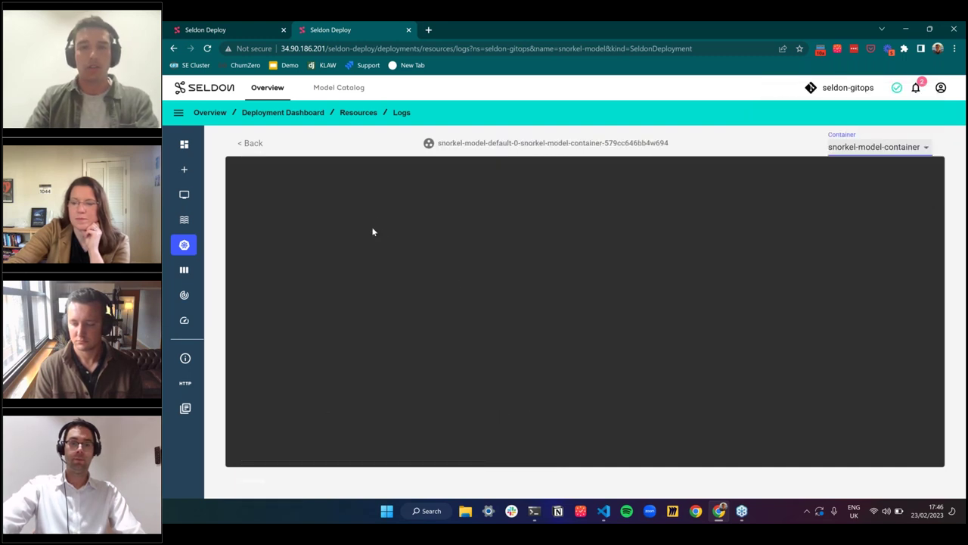
{"action": "scroll", "coordinate": [371, 241], "scroll_direction": "down", "scroll_amount": 3}
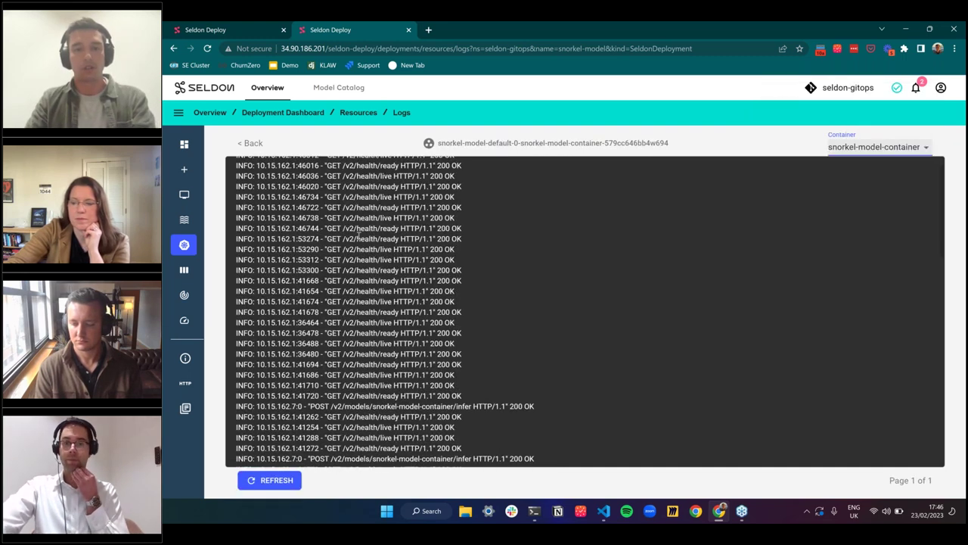
{"action": "scroll", "coordinate": [360, 236], "scroll_direction": "up", "scroll_amount": 3}
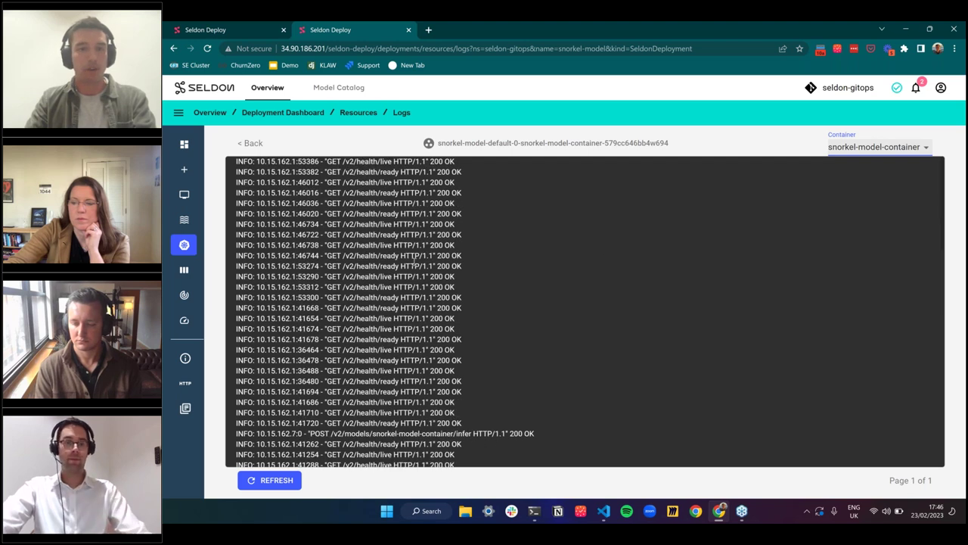
{"action": "scroll", "coordinate": [402, 250], "scroll_direction": "down", "scroll_amount": 1}
{"action": "scroll", "coordinate": [401, 252], "scroll_direction": "down", "scroll_amount": 5}
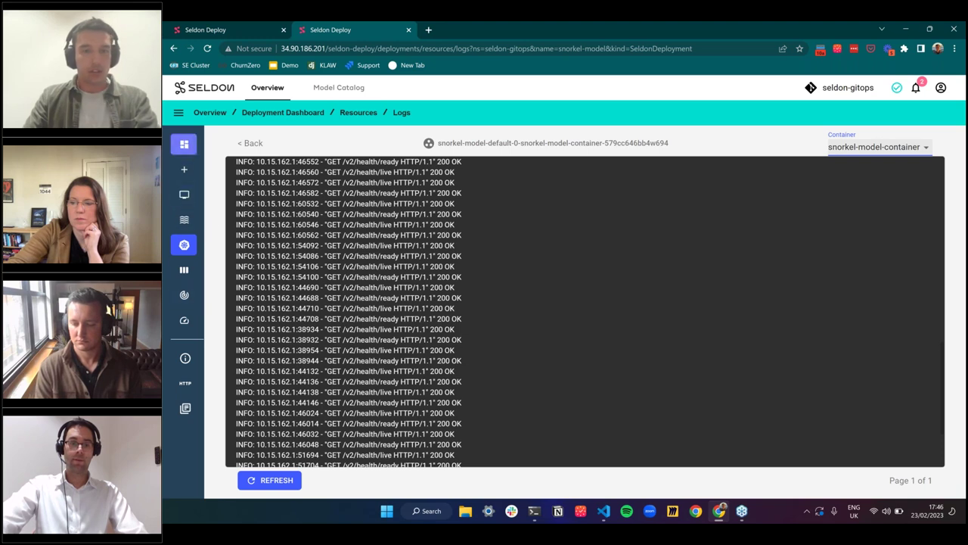
Step: Paste the copied JSON request into the deployment's prediction form and send the prediction request twice
{"action": "left_click", "coordinate": [184, 144]}
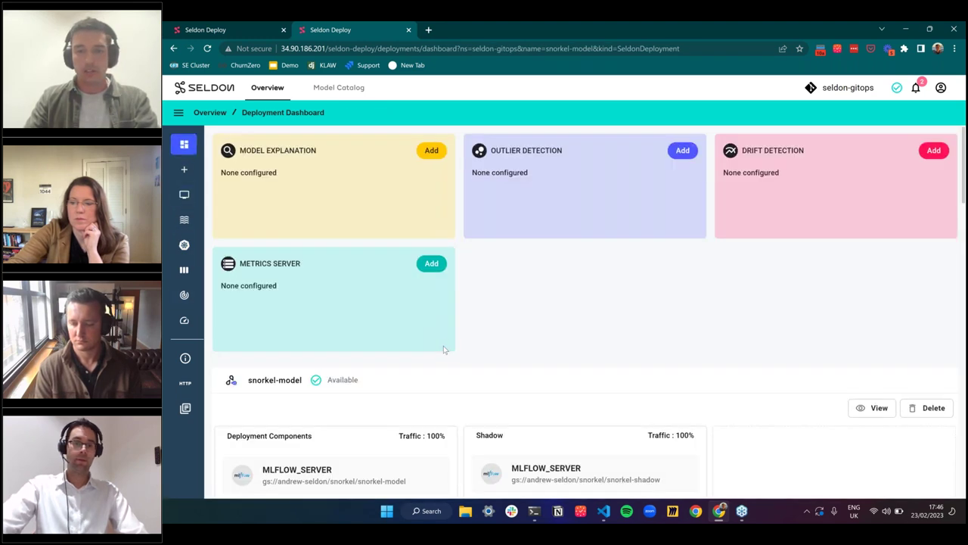
{"action": "scroll", "coordinate": [445, 349], "scroll_direction": "down", "scroll_amount": 2}
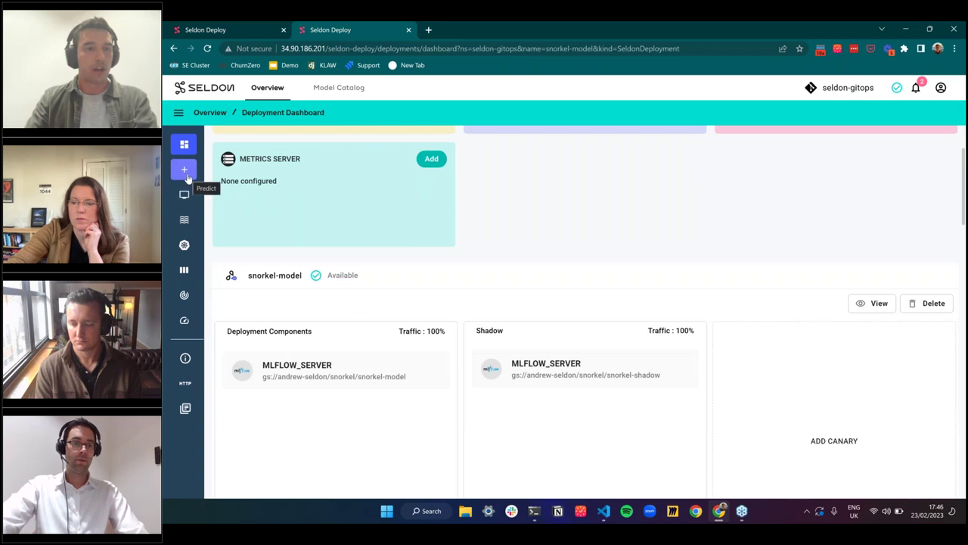
{"action": "left_click", "coordinate": [185, 172]}
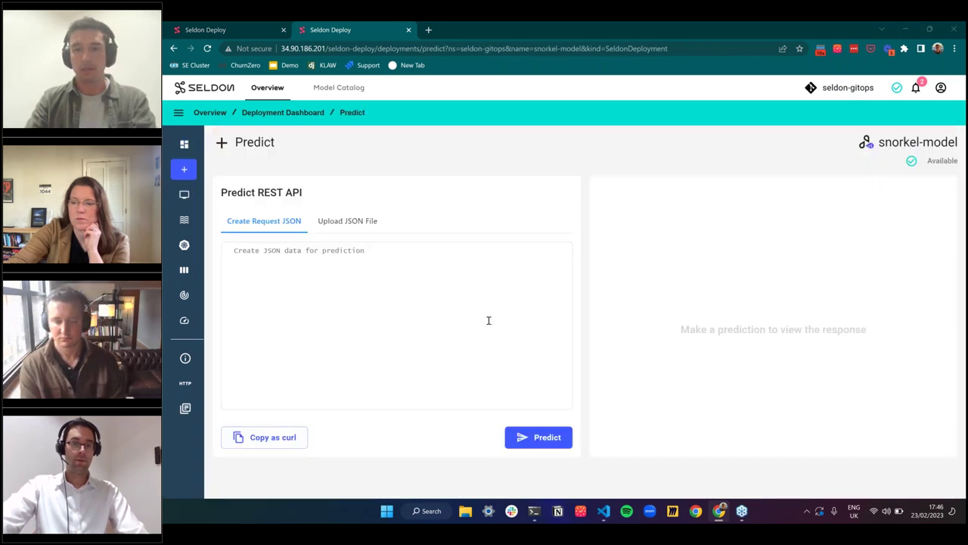
{"action": "key", "text": "alt+Tab"}
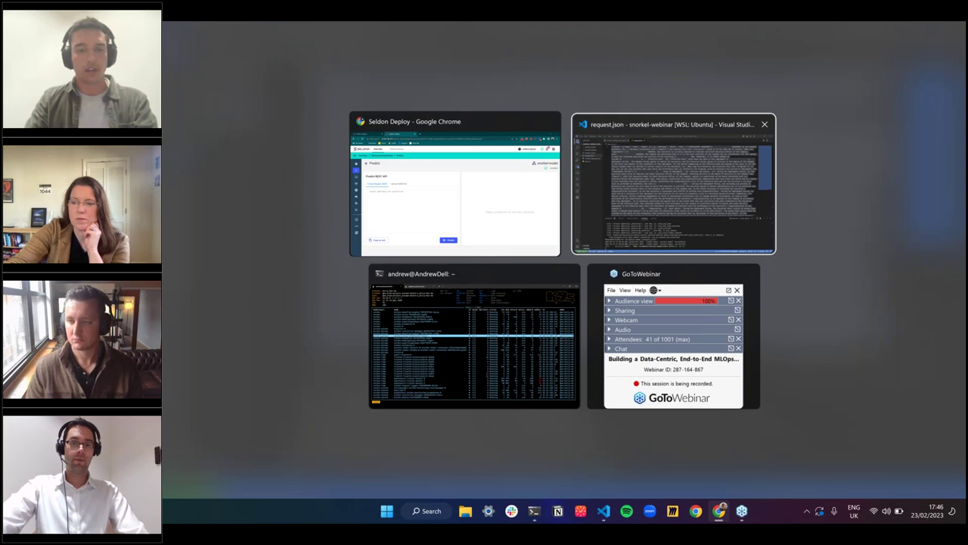
{"action": "key", "text": "Escape"}
{"action": "key", "text": "ctrl+v"}
{"action": "left_click", "coordinate": [540, 436]}
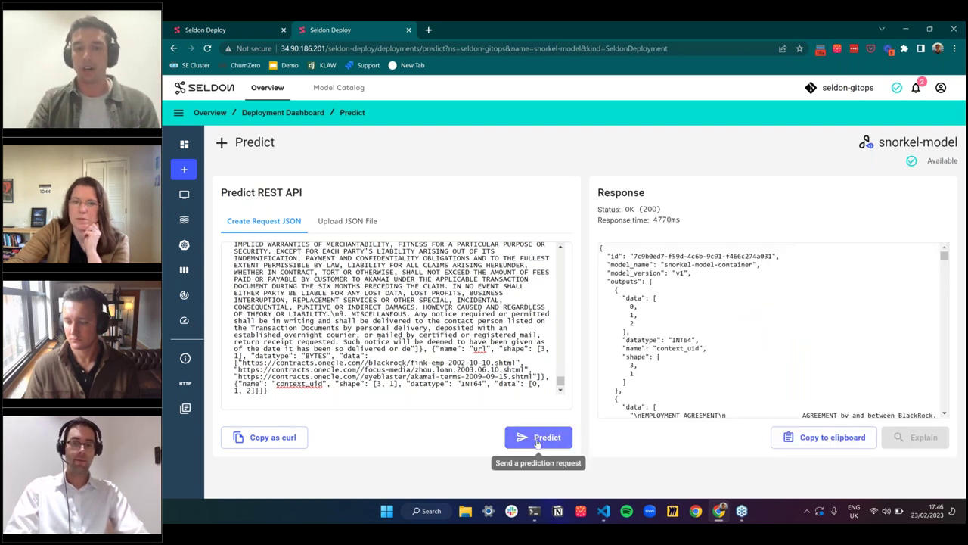
{"action": "left_click", "coordinate": [539, 437]}
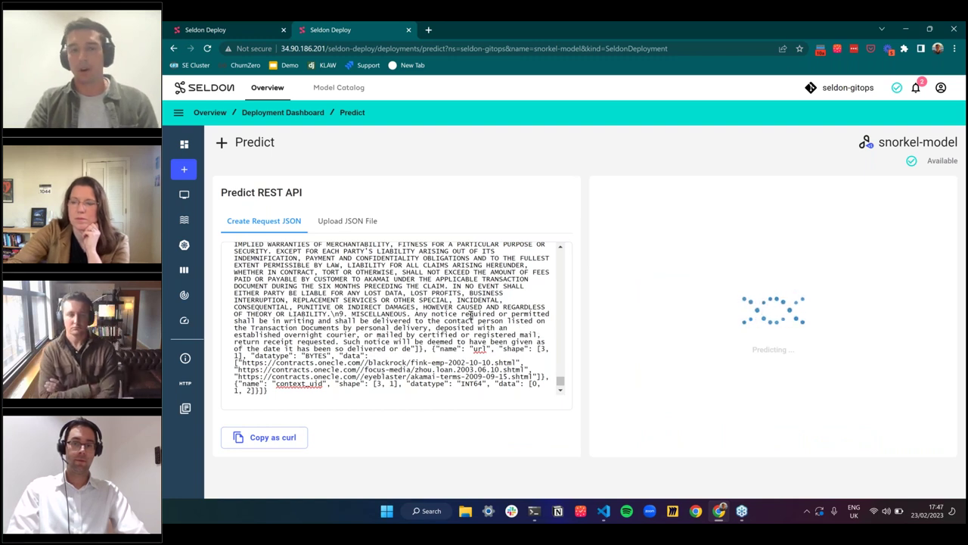
Step: View the deployment's logged requests and inspect the first request's instance columns and its preds_str prediction
{"action": "left_click", "coordinate": [183, 220]}
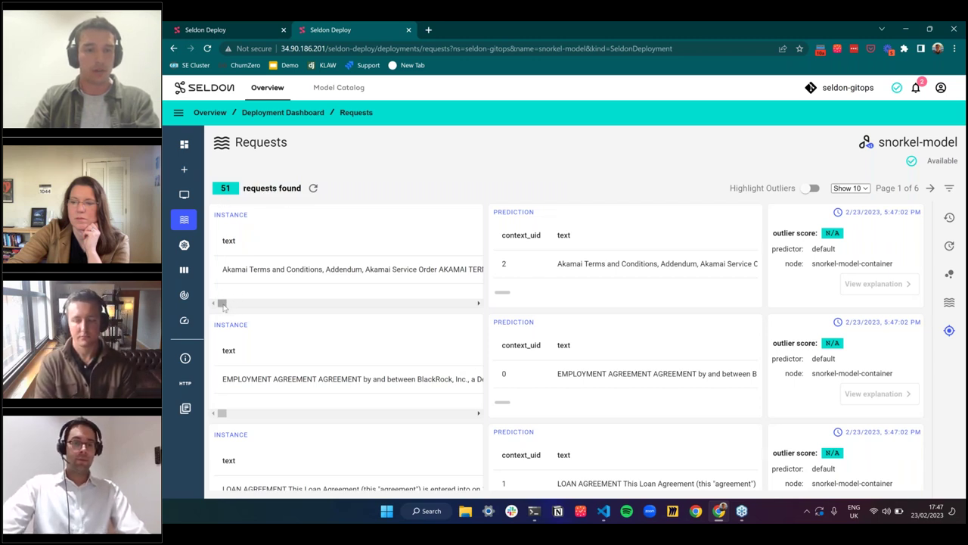
{"action": "left_click_drag", "start_coordinate": [224, 304], "coordinate": [551, 322]}
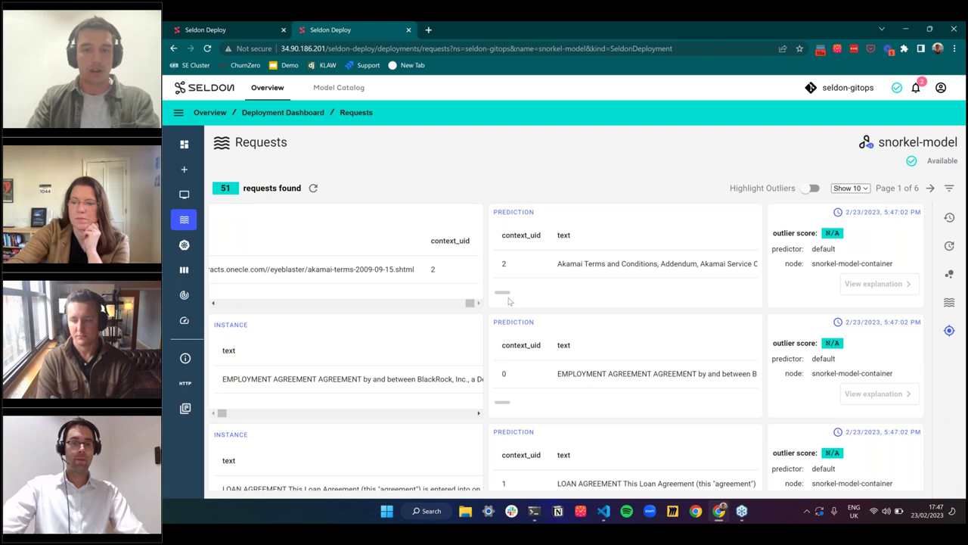
{"action": "left_click_drag", "start_coordinate": [504, 297], "coordinate": [730, 283]}
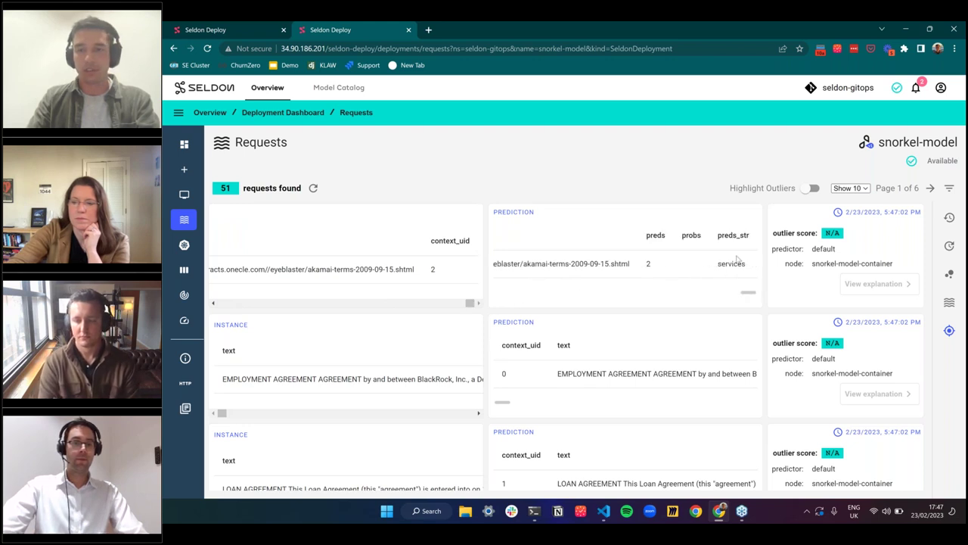
{"action": "double_click", "coordinate": [738, 265]}
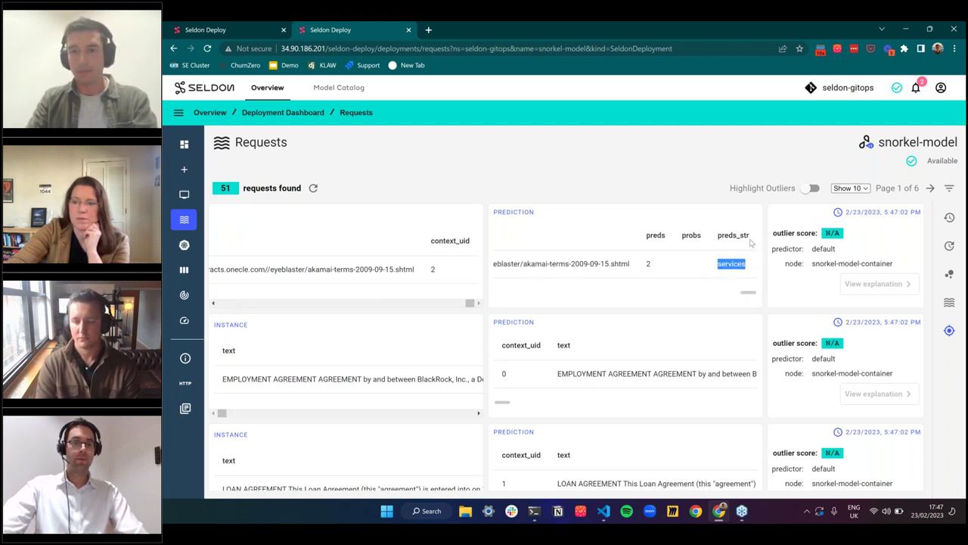
{"action": "scroll", "coordinate": [938, 219], "scroll_direction": "down", "scroll_amount": 1}
{"action": "scroll", "coordinate": [949, 201], "scroll_direction": "up", "scroll_amount": 1}
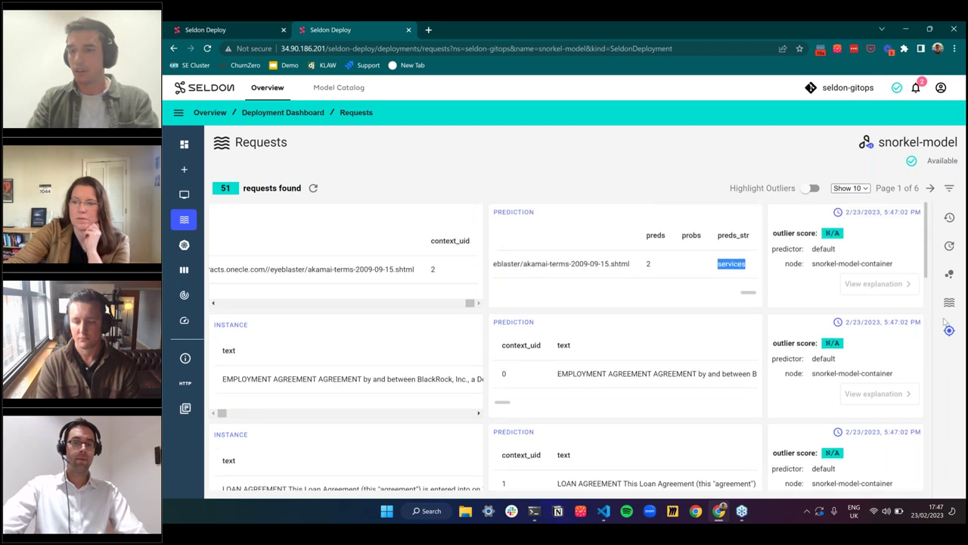
{"action": "scroll", "coordinate": [798, 321], "scroll_direction": "down", "scroll_amount": 1}
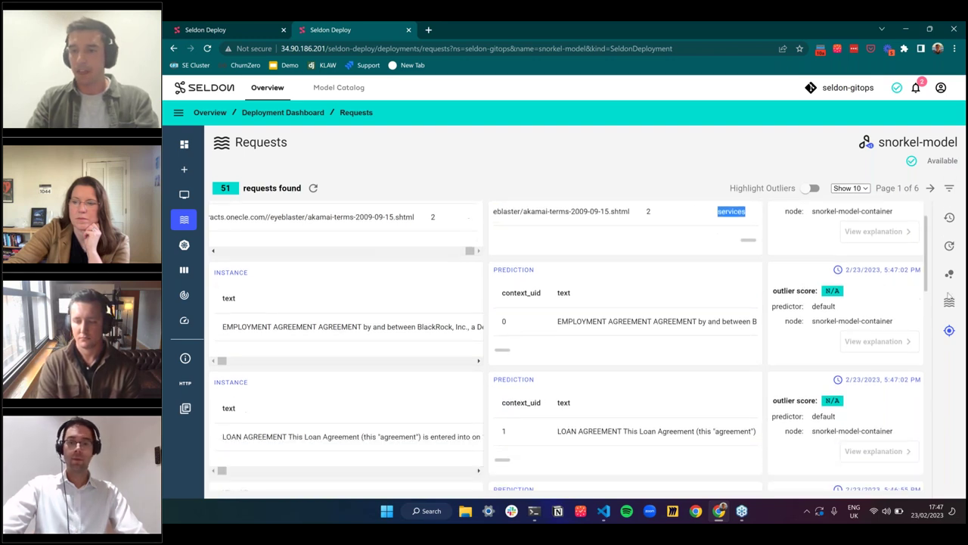
Step: Filter the logged requests by node to the shadow predictor, keeping snorkel-model-container as the node
{"action": "left_click", "coordinate": [950, 190]}
{"action": "left_click", "coordinate": [883, 357]}
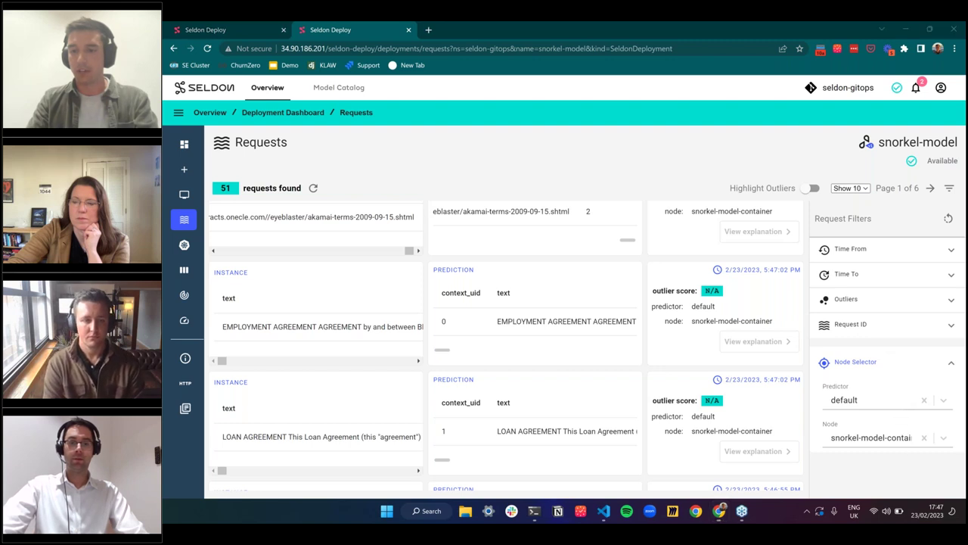
{"action": "left_click", "coordinate": [870, 437]}
{"action": "left_click", "coordinate": [942, 438]}
{"action": "left_click", "coordinate": [942, 438]}
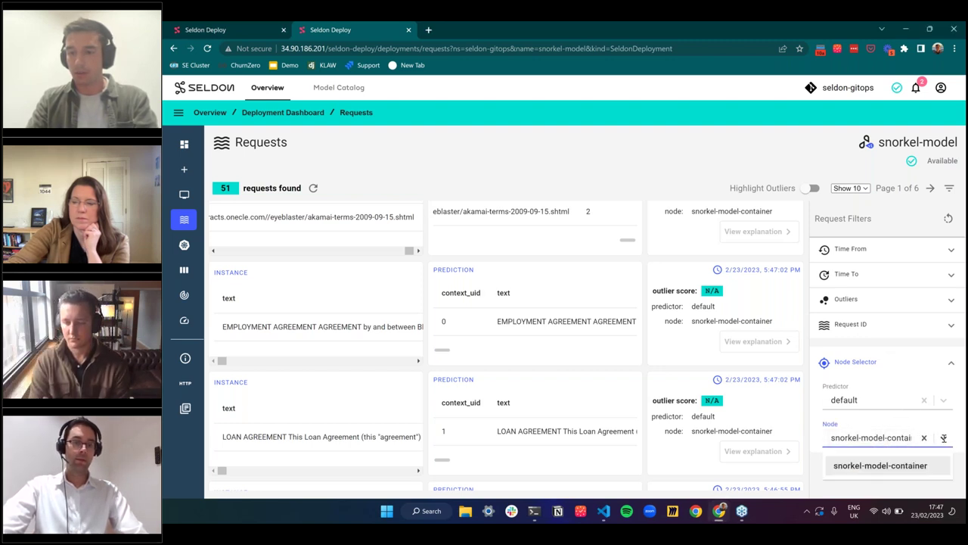
{"action": "left_click", "coordinate": [912, 471]}
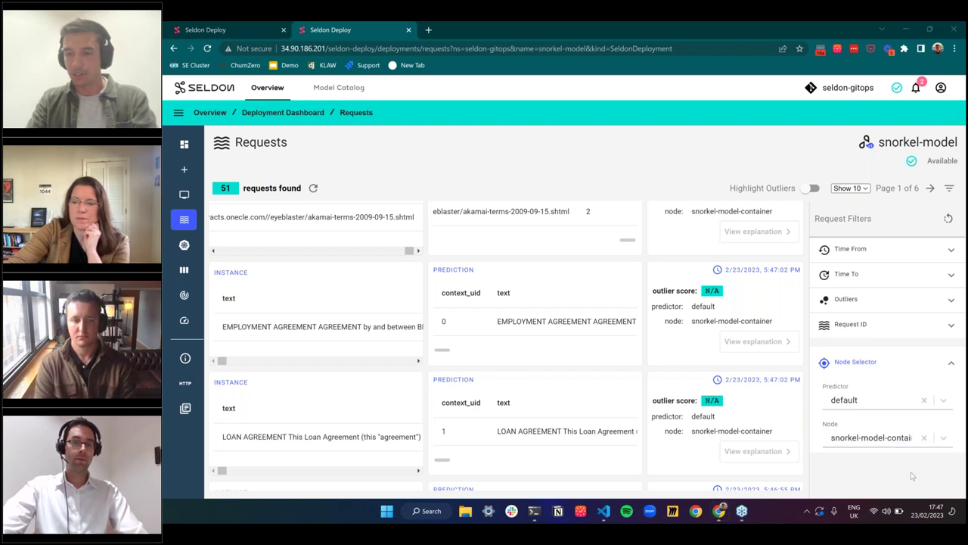
{"action": "left_click", "coordinate": [887, 404]}
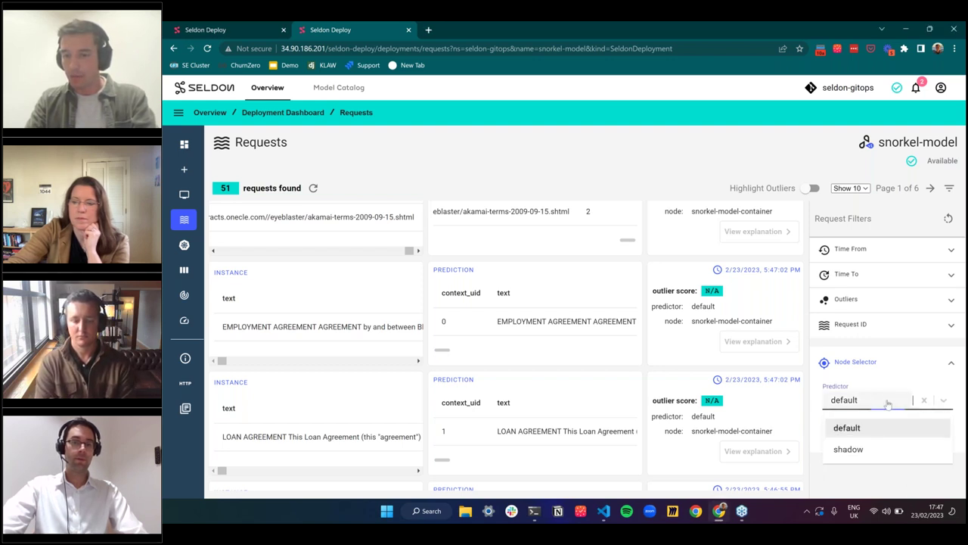
{"action": "left_click", "coordinate": [849, 449]}
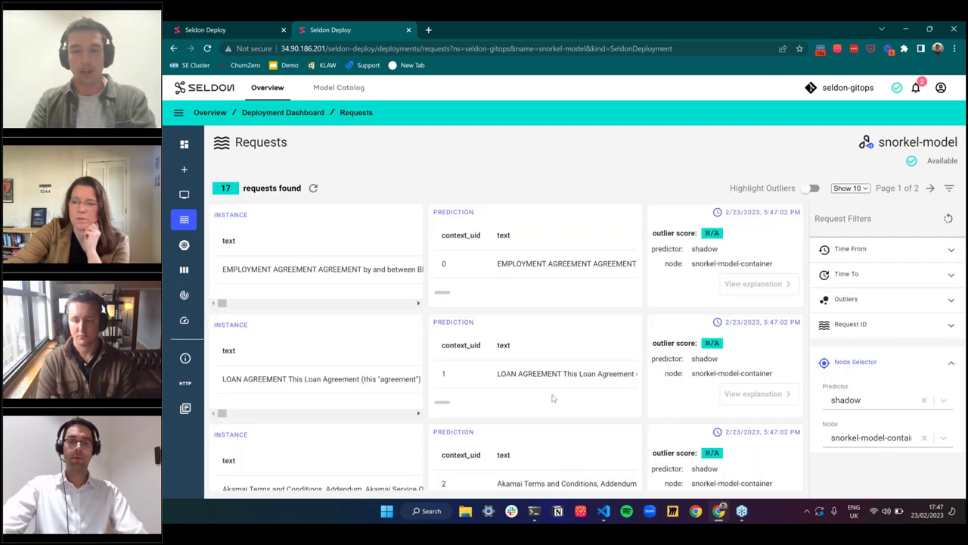
Step: Inspect the preds_str prediction of the shadow predictor's logged Akamai Terms and Conditions request
{"action": "scroll", "coordinate": [552, 397], "scroll_direction": "down", "scroll_amount": 2}
{"action": "scroll", "coordinate": [572, 410], "scroll_direction": "right", "scroll_amount": 5}
{"action": "scroll", "coordinate": [582, 413], "scroll_direction": "right", "scroll_amount": 5}
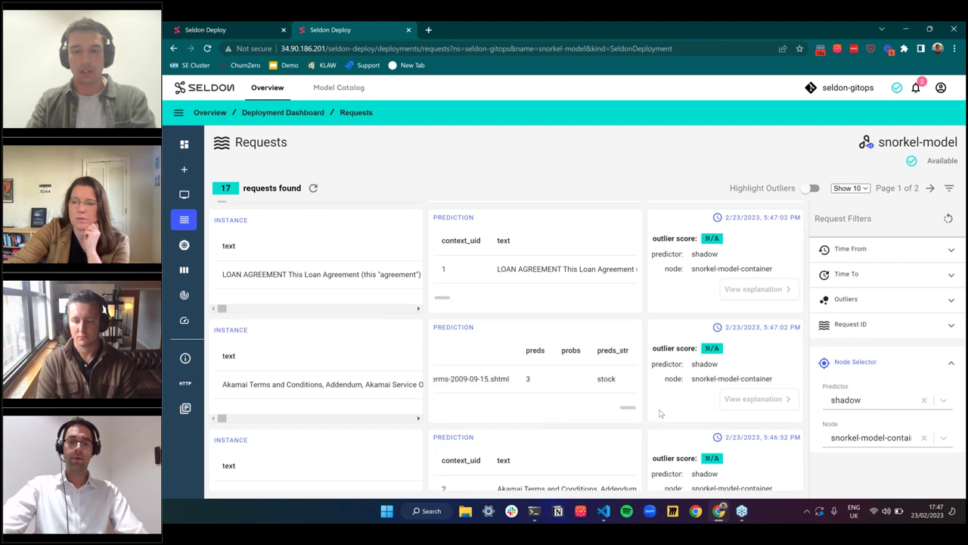
Step: Filter the logged requests to the default predictor and inspect the preds_str prediction of the LOAN AGREEMENT request
{"action": "left_click", "coordinate": [894, 401]}
{"action": "left_click", "coordinate": [847, 428]}
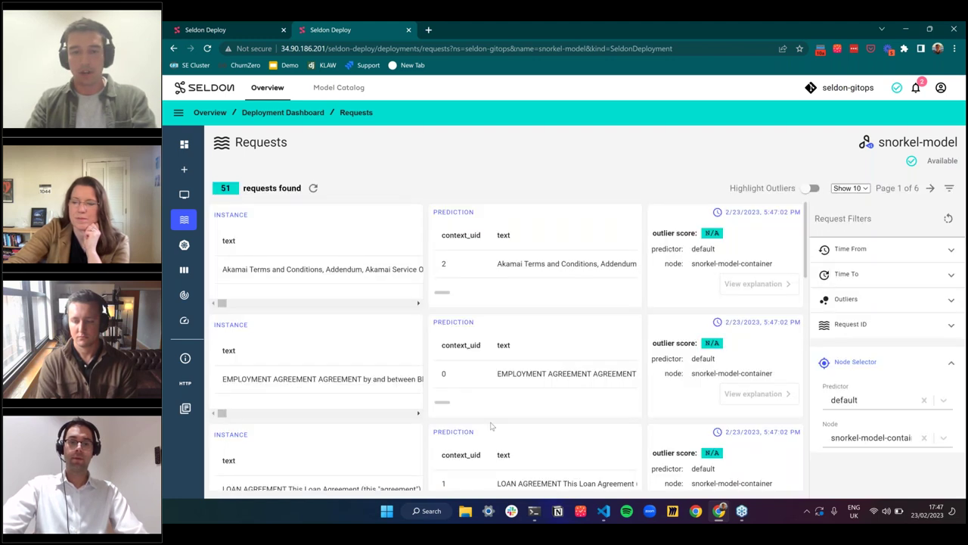
{"action": "scroll", "coordinate": [491, 426], "scroll_direction": "down", "scroll_amount": 1}
{"action": "scroll", "coordinate": [544, 427], "scroll_direction": "right", "scroll_amount": 5}
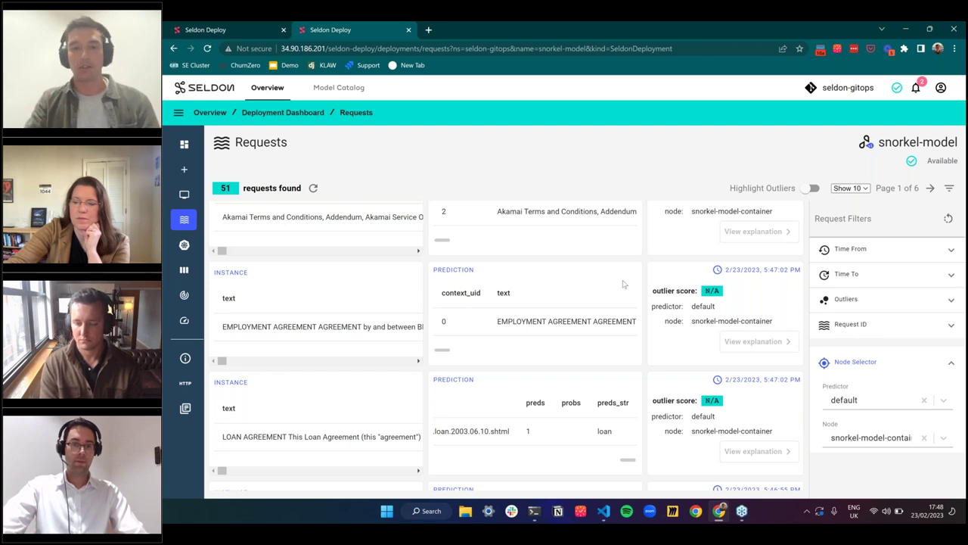
{"action": "scroll", "coordinate": [617, 282], "scroll_direction": "up", "scroll_amount": 2}
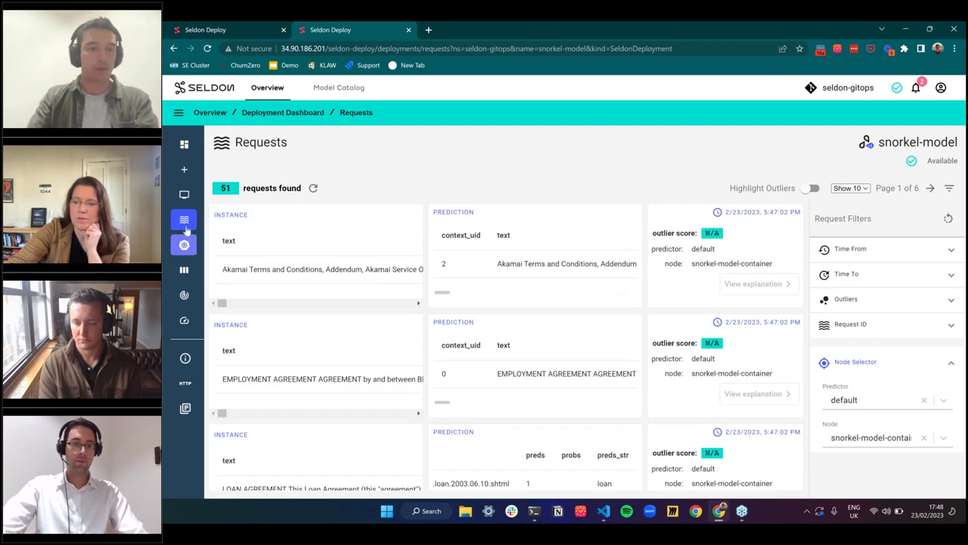
Step: Promote the snorkel-model deployment's shadow from its dashboard with the comment "promote to production"
{"action": "left_click", "coordinate": [184, 144]}
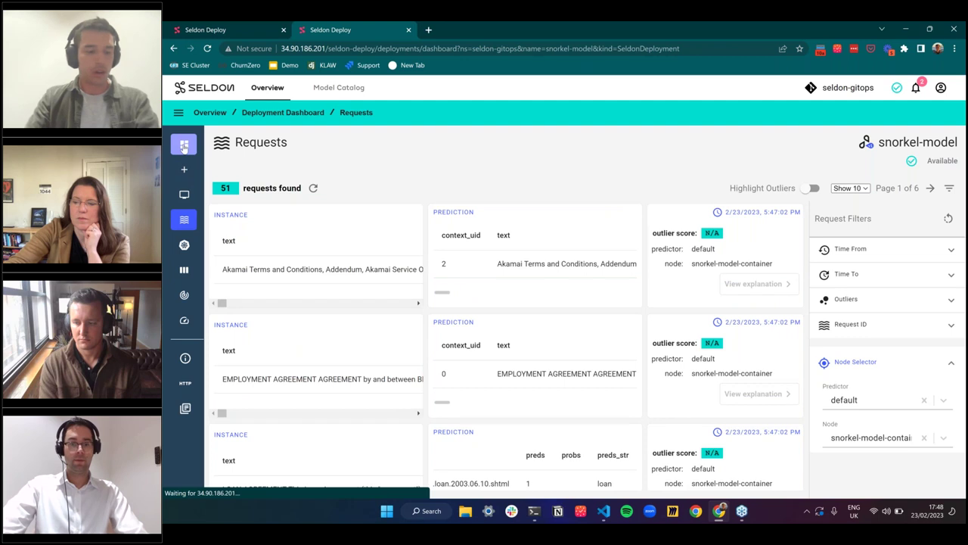
{"action": "scroll", "coordinate": [543, 320], "scroll_direction": "down", "scroll_amount": 3}
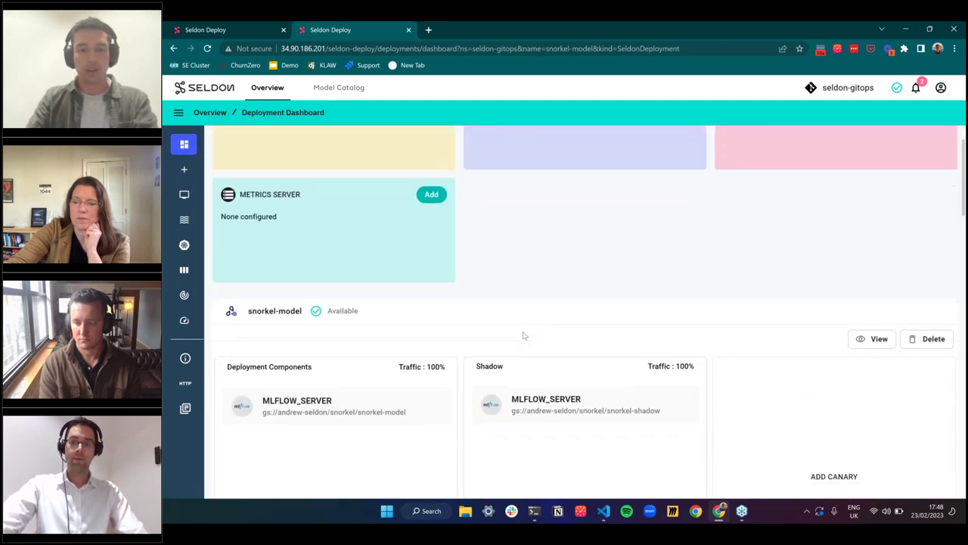
{"action": "scroll", "coordinate": [571, 329], "scroll_direction": "down", "scroll_amount": 3}
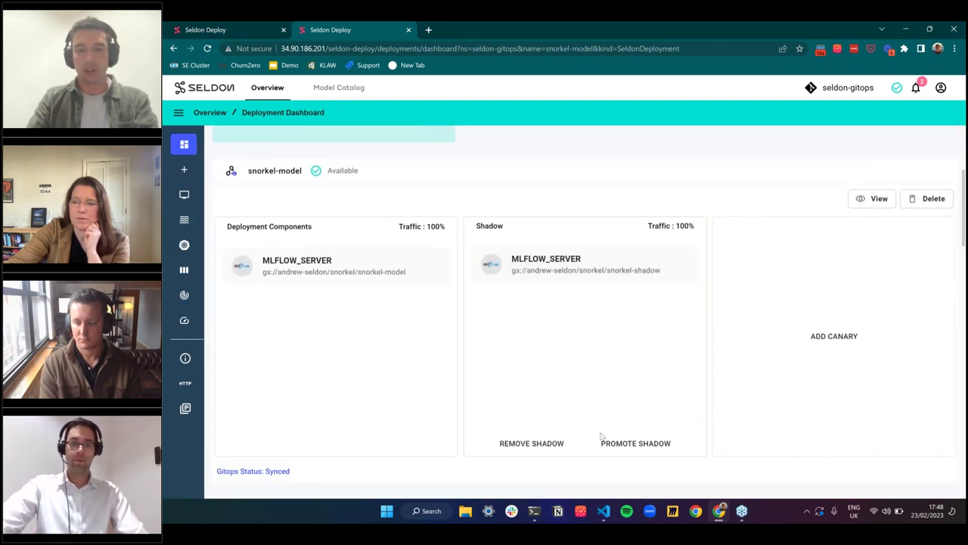
{"action": "left_click", "coordinate": [624, 445]}
{"action": "type", "text": "promote to production"}
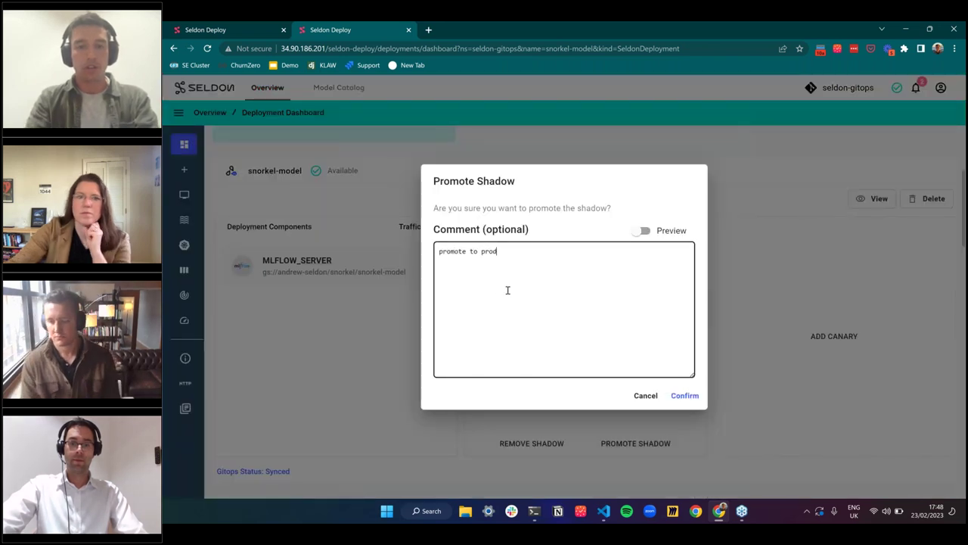
{"action": "left_click", "coordinate": [685, 395]}
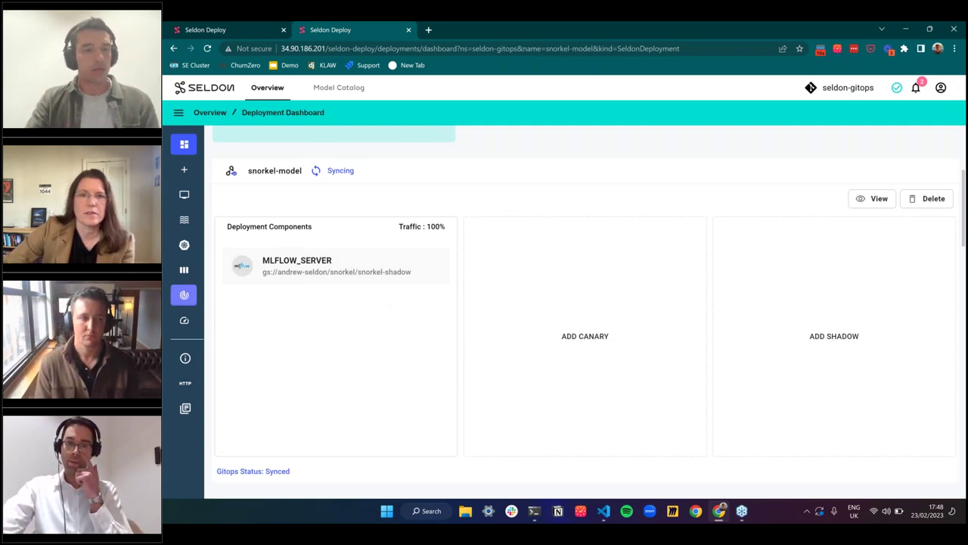
Step: View the deployment's audit logs and read through the deployment difference recorded for the shadow promotion
{"action": "left_click", "coordinate": [184, 294]}
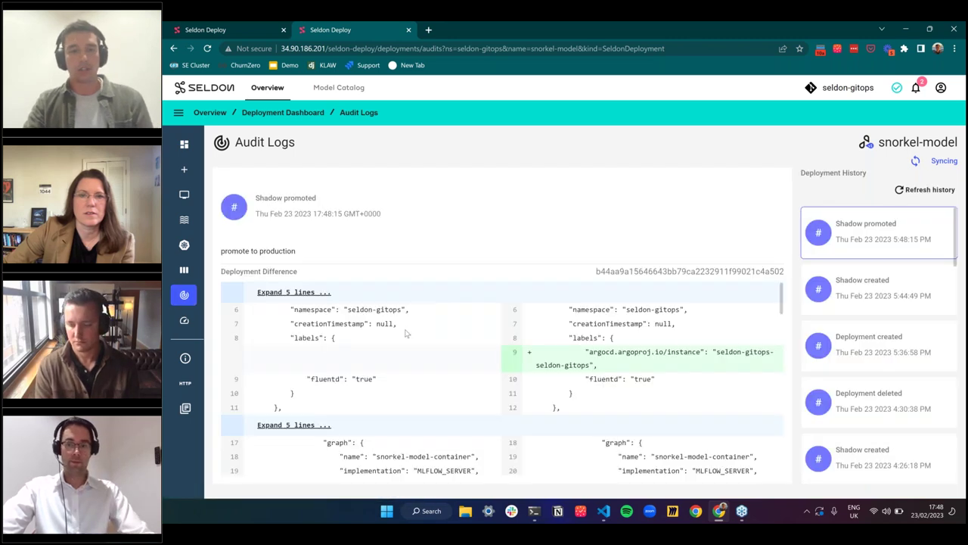
{"action": "left_click_drag", "start_coordinate": [234, 142], "coordinate": [296, 144]}
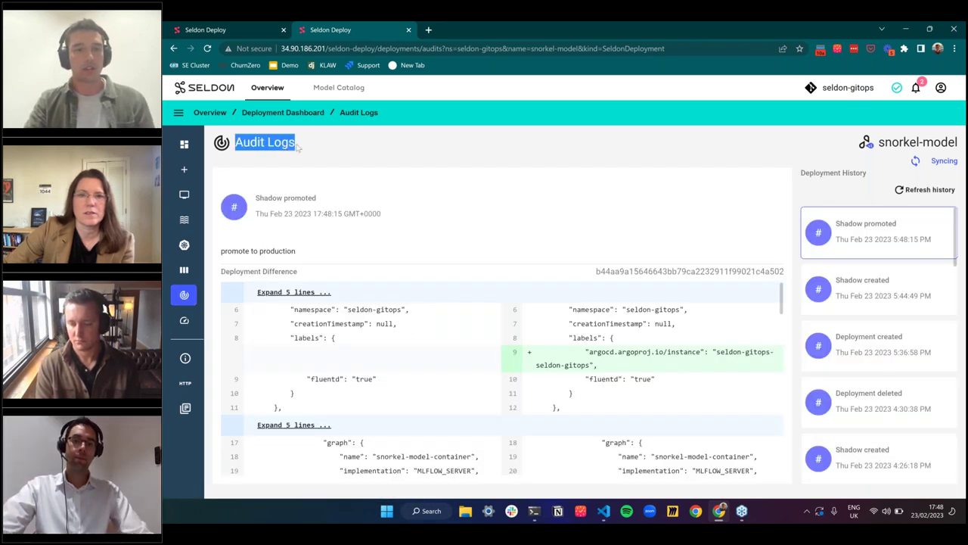
{"action": "left_click", "coordinate": [362, 414]}
{"action": "scroll", "coordinate": [325, 333], "scroll_direction": "down", "scroll_amount": 3}
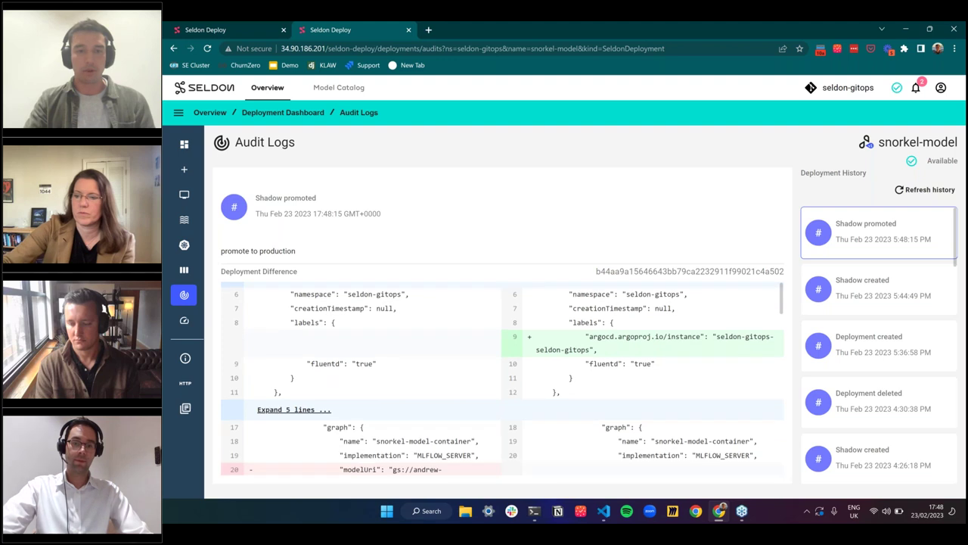
{"action": "scroll", "coordinate": [324, 329], "scroll_direction": "down", "scroll_amount": 3}
{"action": "scroll", "coordinate": [325, 326], "scroll_direction": "up", "scroll_amount": 4}
{"action": "scroll", "coordinate": [340, 342], "scroll_direction": "up", "scroll_amount": 4}
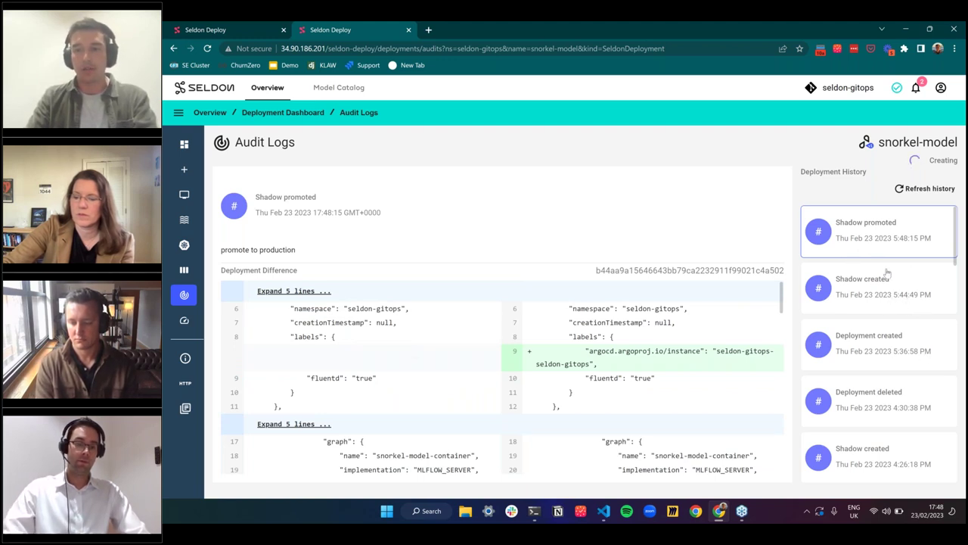
Step: Restore the deployment to its latest "Deployment created" state with the comment "go back to sklearn model"
{"action": "left_click", "coordinate": [891, 349]}
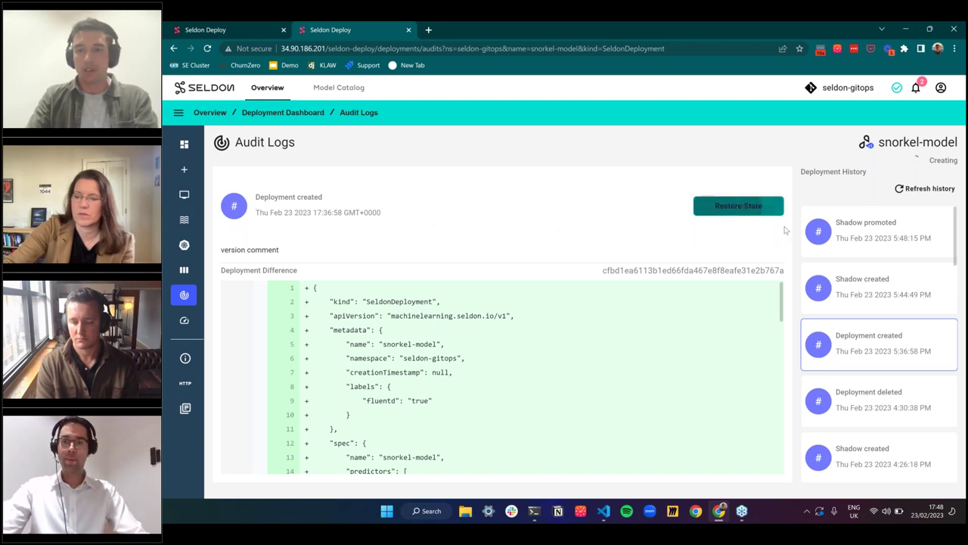
{"action": "left_click", "coordinate": [704, 205]}
{"action": "type", "text": "go bac"}
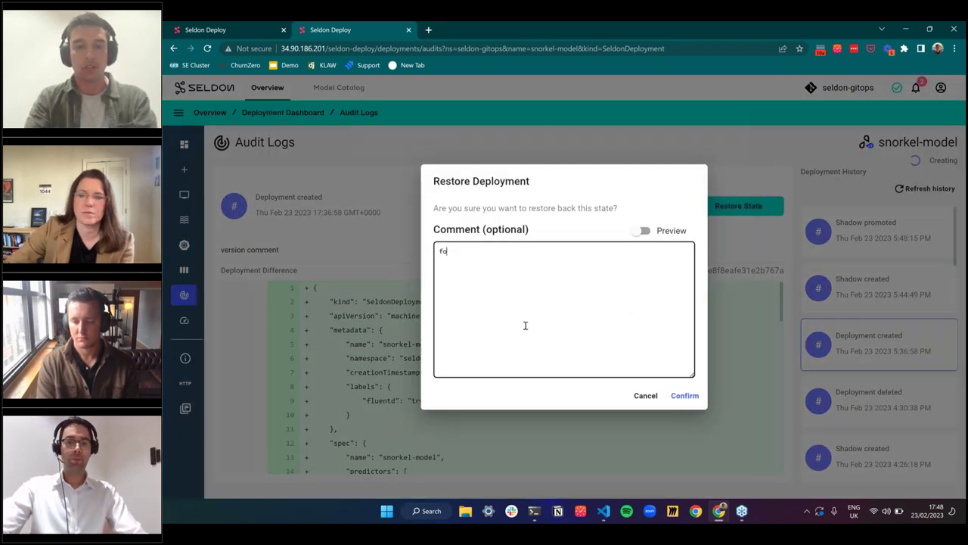
{"action": "type", "text": "k to skle"}
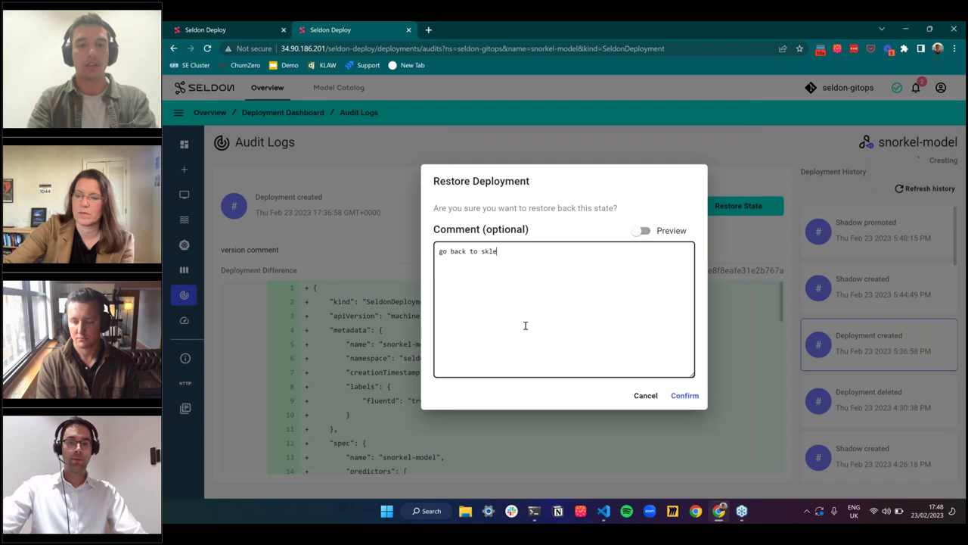
{"action": "type", "text": "arn model"}
{"action": "left_click", "coordinate": [693, 399]}
{"action": "left_click", "coordinate": [583, 416]}
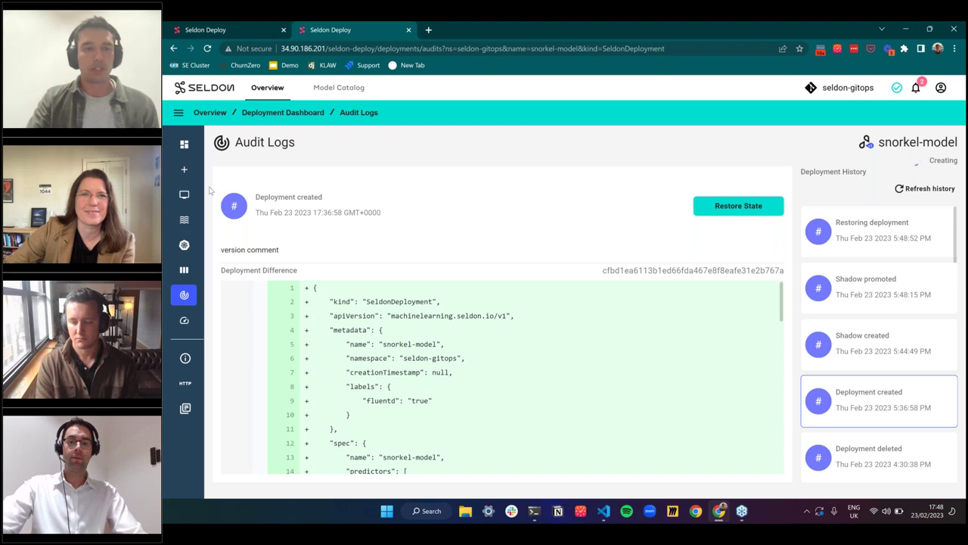
Step: Return to the deployment dashboard and review the restored deployment's status, components, monitoring options and requests monitor
{"action": "left_click", "coordinate": [183, 149]}
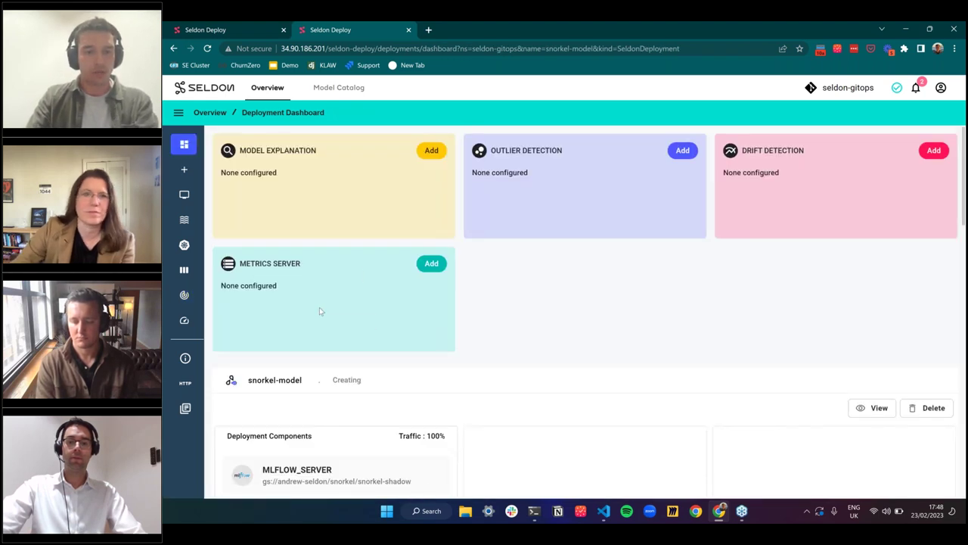
{"action": "scroll", "coordinate": [319, 307], "scroll_direction": "down", "scroll_amount": 1}
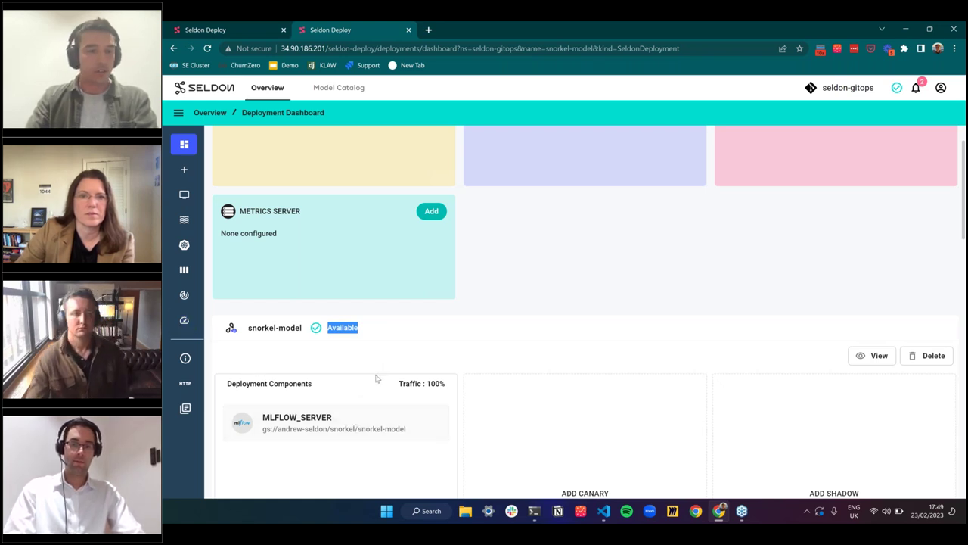
{"action": "scroll", "coordinate": [376, 378], "scroll_direction": "up", "scroll_amount": 1}
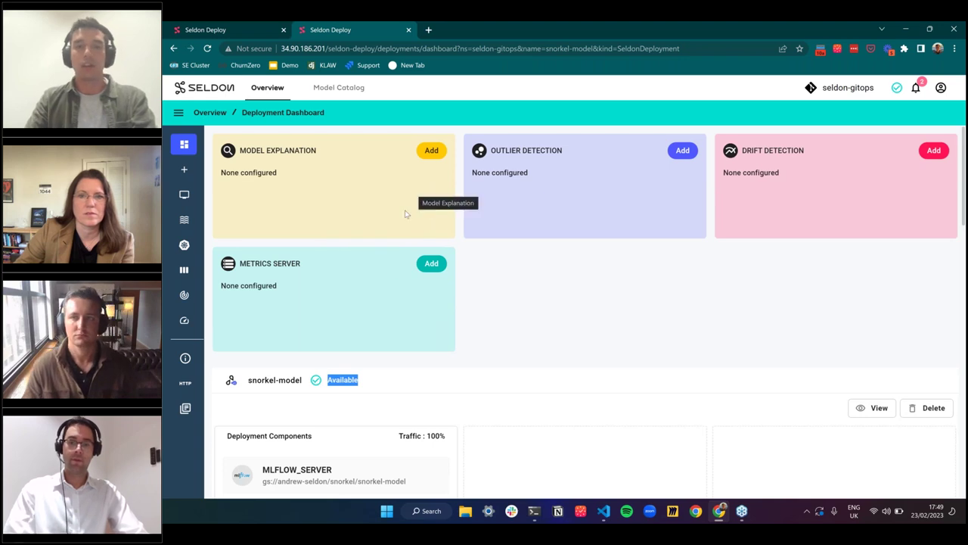
{"action": "double_click", "coordinate": [301, 151]}
{"action": "left_click", "coordinate": [254, 149]}
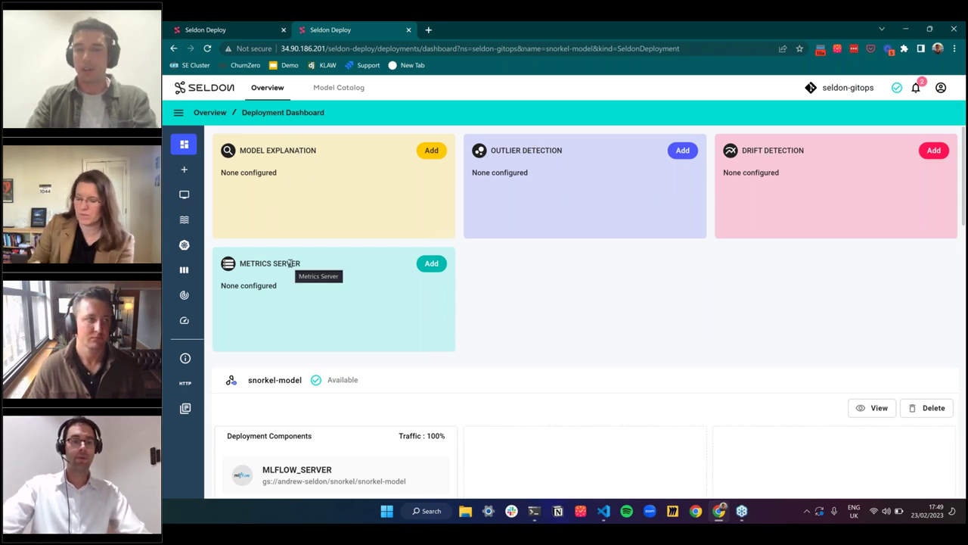
{"action": "scroll", "coordinate": [298, 273], "scroll_direction": "down", "scroll_amount": 2}
{"action": "scroll", "coordinate": [294, 266], "scroll_direction": "down", "scroll_amount": 9}
{"action": "scroll", "coordinate": [344, 283], "scroll_direction": "up", "scroll_amount": 10}
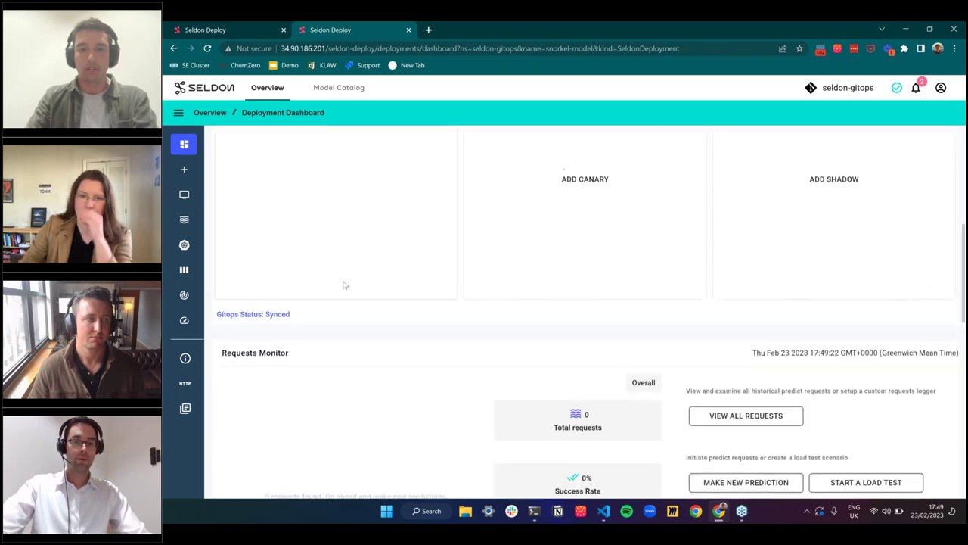
{"action": "scroll", "coordinate": [342, 285], "scroll_direction": "up", "scroll_amount": 1}
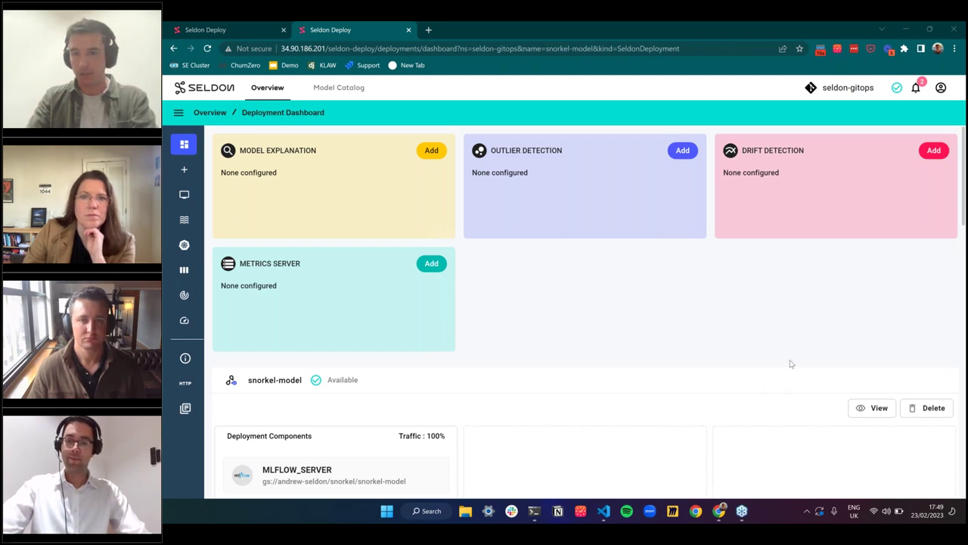
Step: Open the Draft Seldon Snorkel Webinar Google Slides presentation in a new browser tab and start its slideshow at the scalable, auditable, adaptable summary slide
{"action": "key", "text": "alt+Tab"}
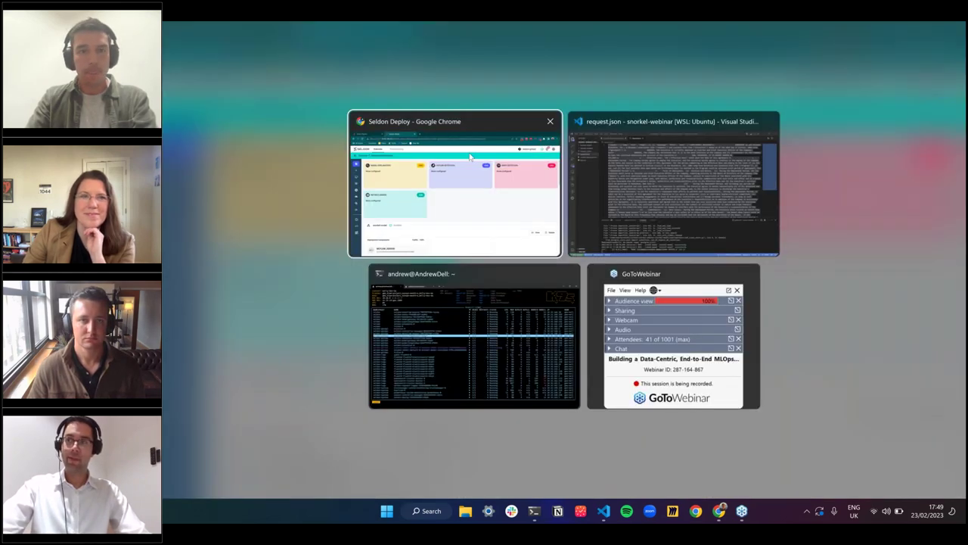
{"action": "key", "text": "Escape"}
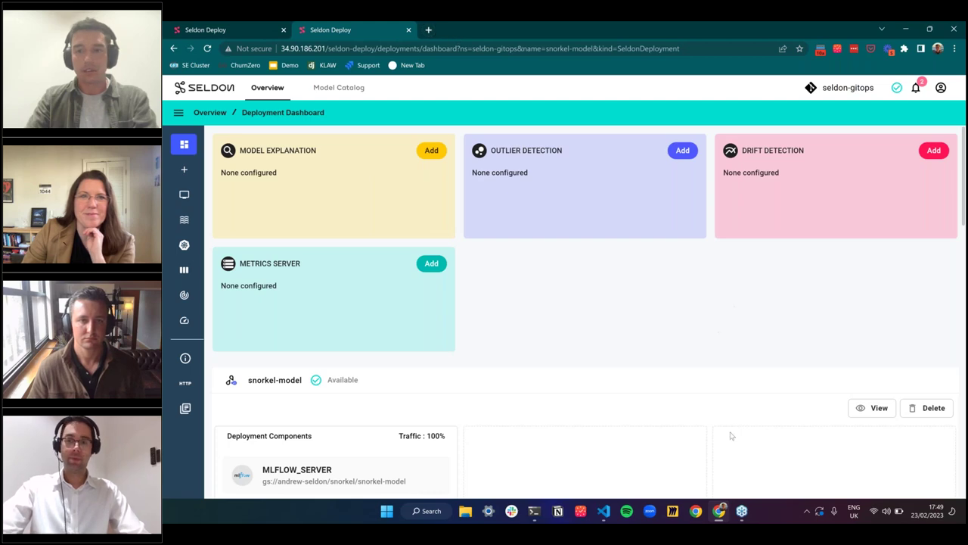
{"action": "left_click", "coordinate": [429, 31]}
{"action": "type", "text": "snor"}
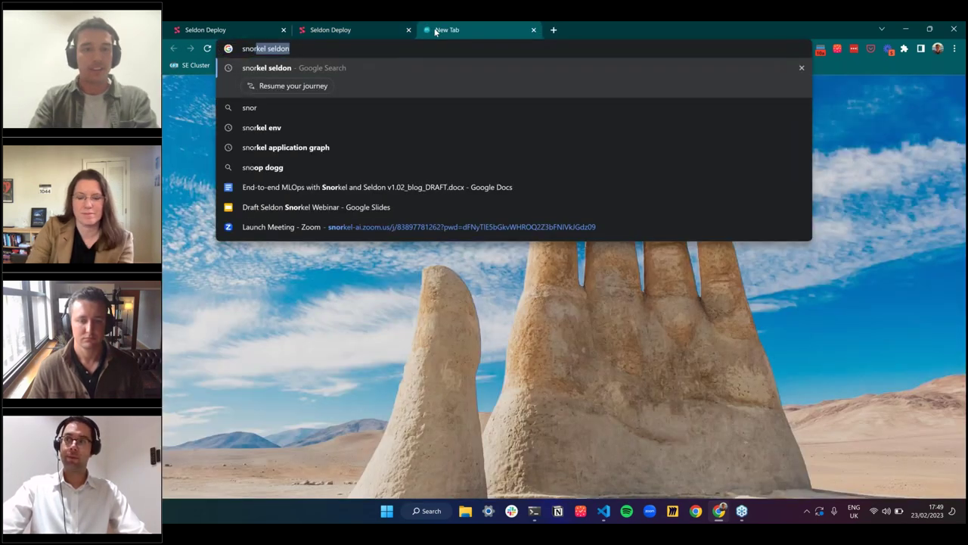
{"action": "type", "text": "ke"}
{"action": "key", "text": "Down"}
{"action": "key", "text": "Down"}
{"action": "key", "text": "Down"}
{"action": "key", "text": "Down"}
{"action": "key", "text": "Down"}
{"action": "key", "text": "Down"}
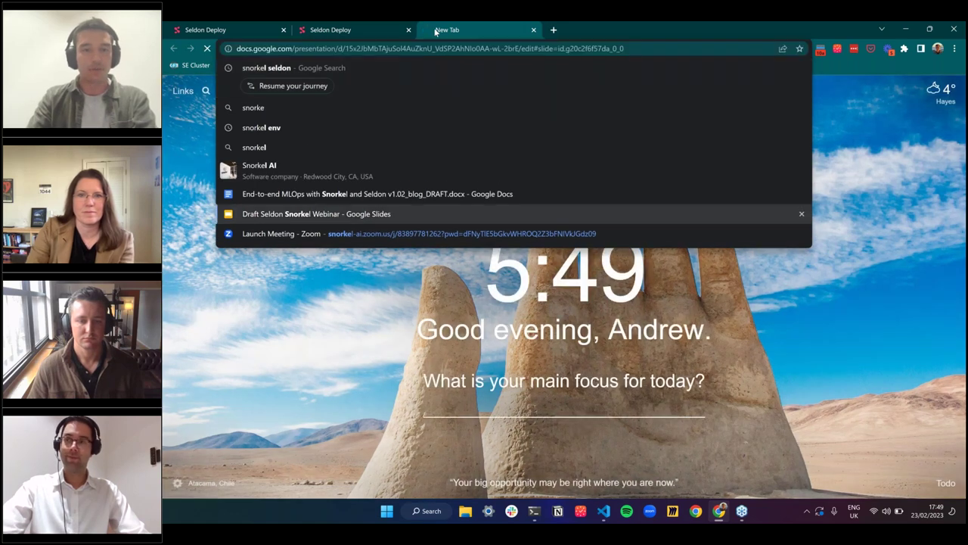
{"action": "key", "text": "Return"}
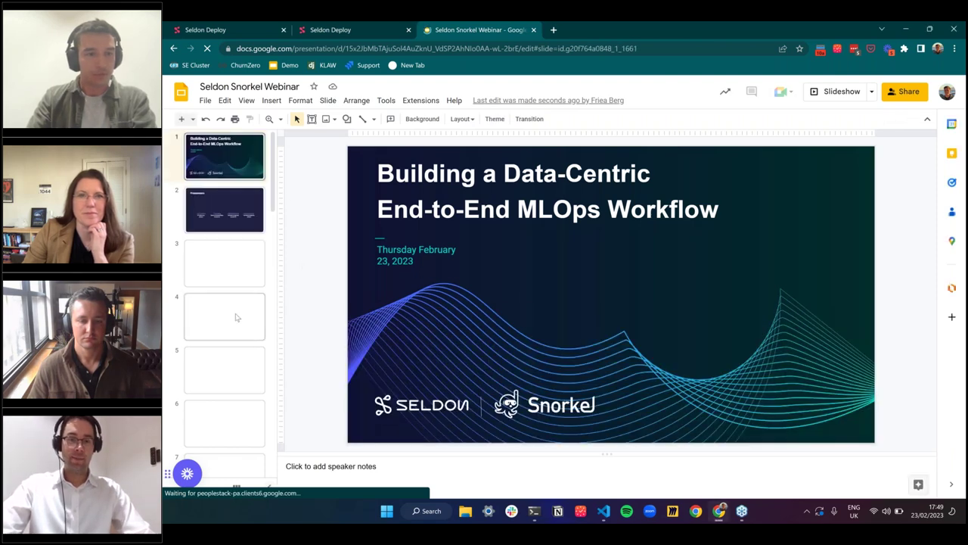
{"action": "scroll", "coordinate": [236, 317], "scroll_direction": "down", "scroll_amount": 15}
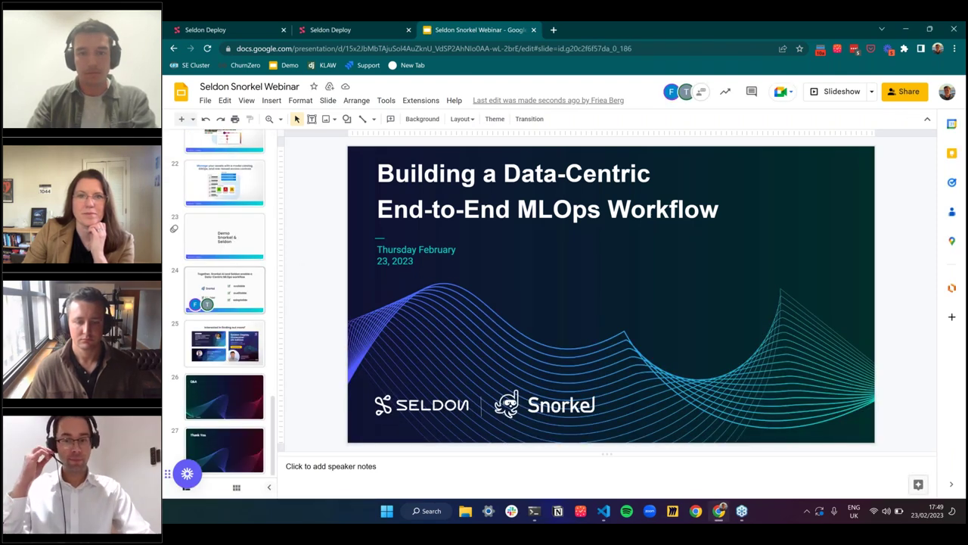
{"action": "key", "text": "ctrl+F5"}
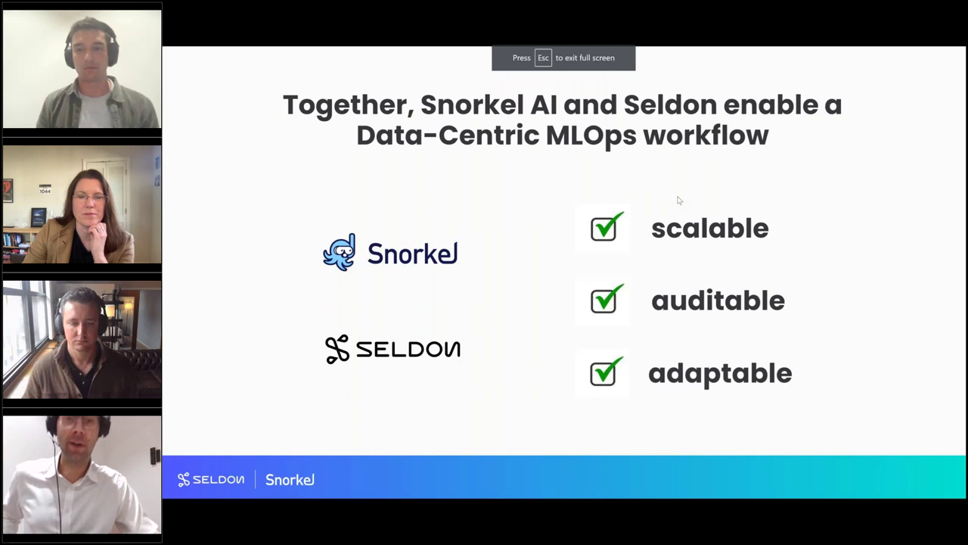